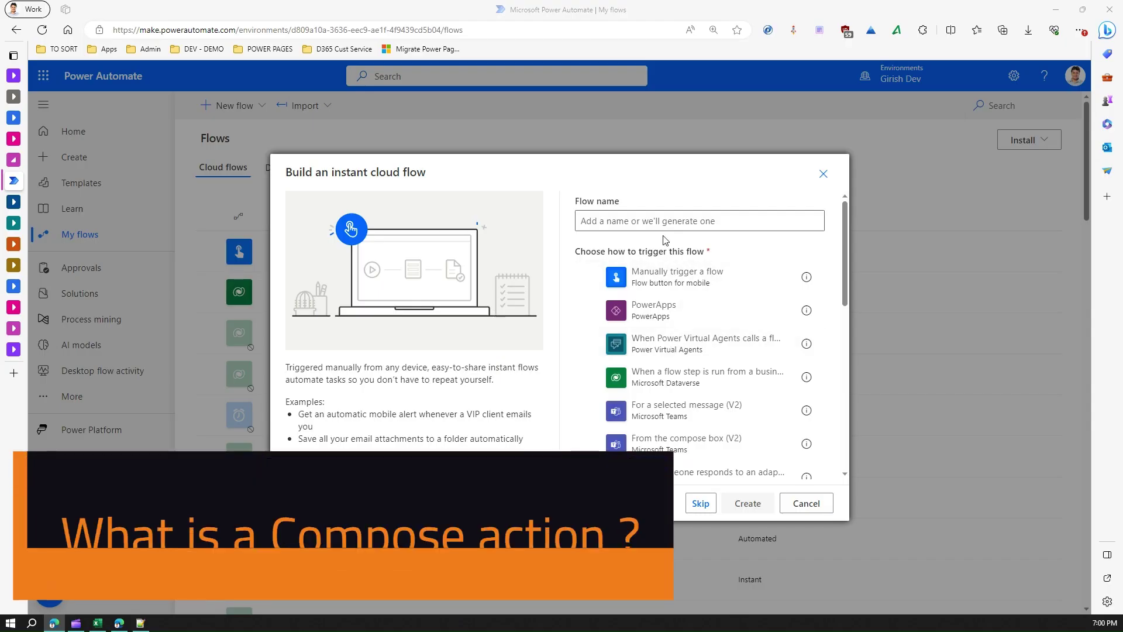
Step: Create an instant cloud flow named 'Data Ops' with the 'Manually trigger a flow' trigger
left_click(659, 221)
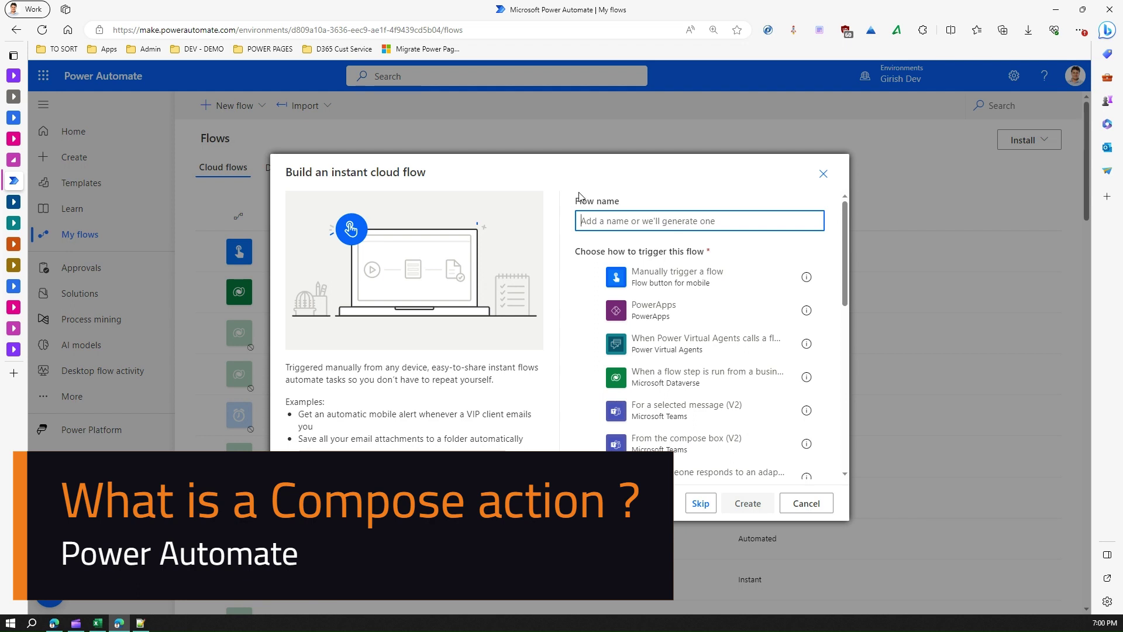
type("Data Ops")
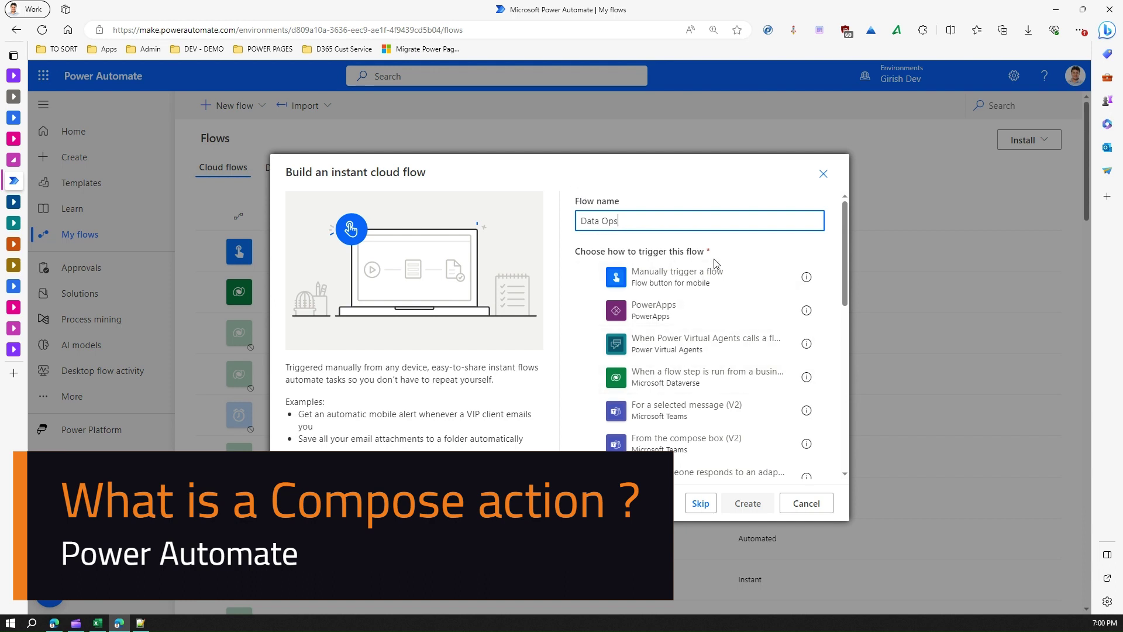
left_click(709, 275)
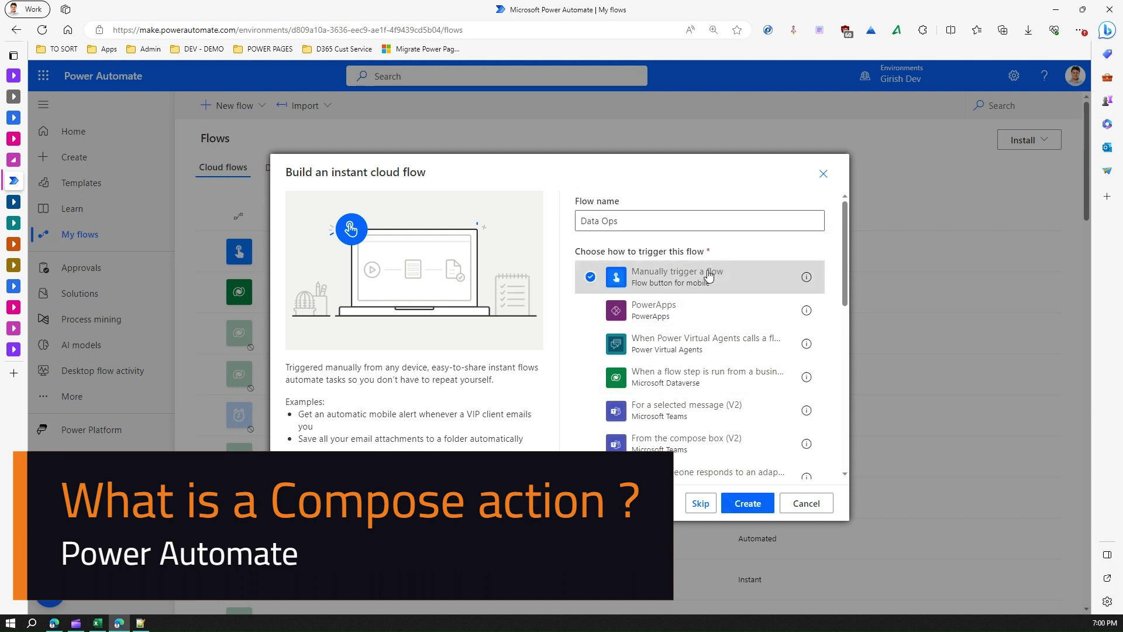
left_click(748, 504)
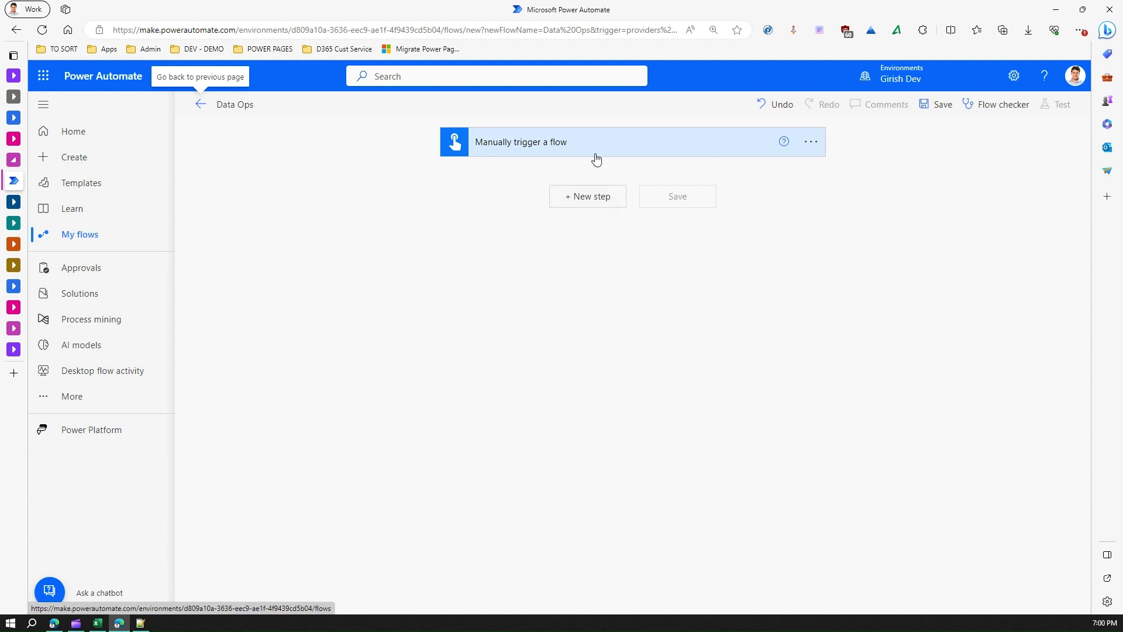
Step: Add a Compose (Data Operation) action directly below the manual trigger
left_click(585, 201)
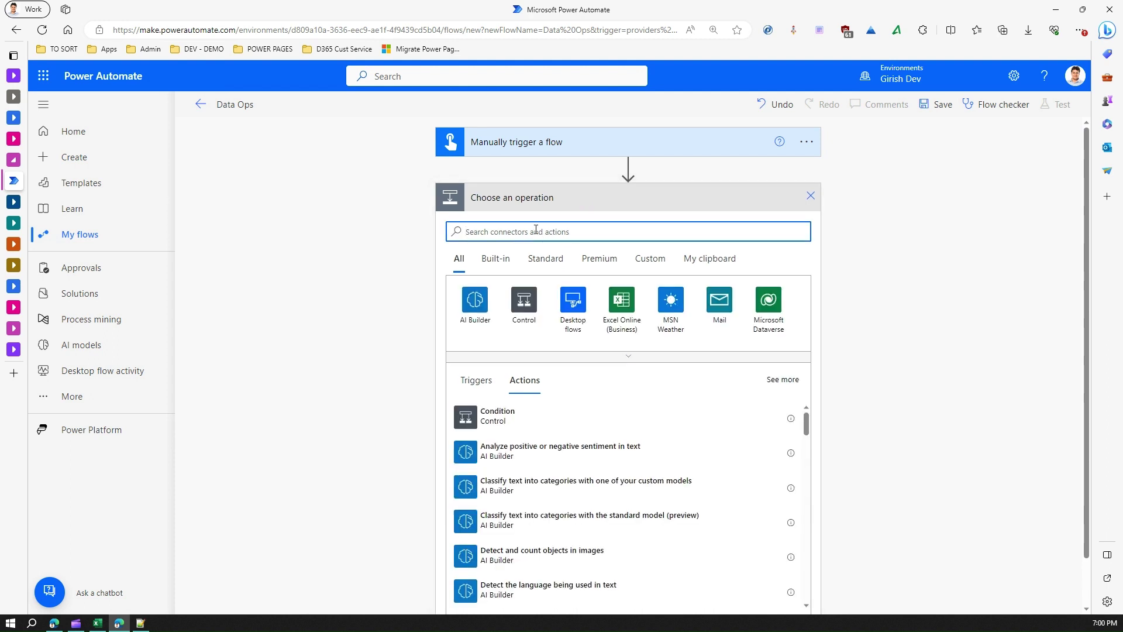
type("compose")
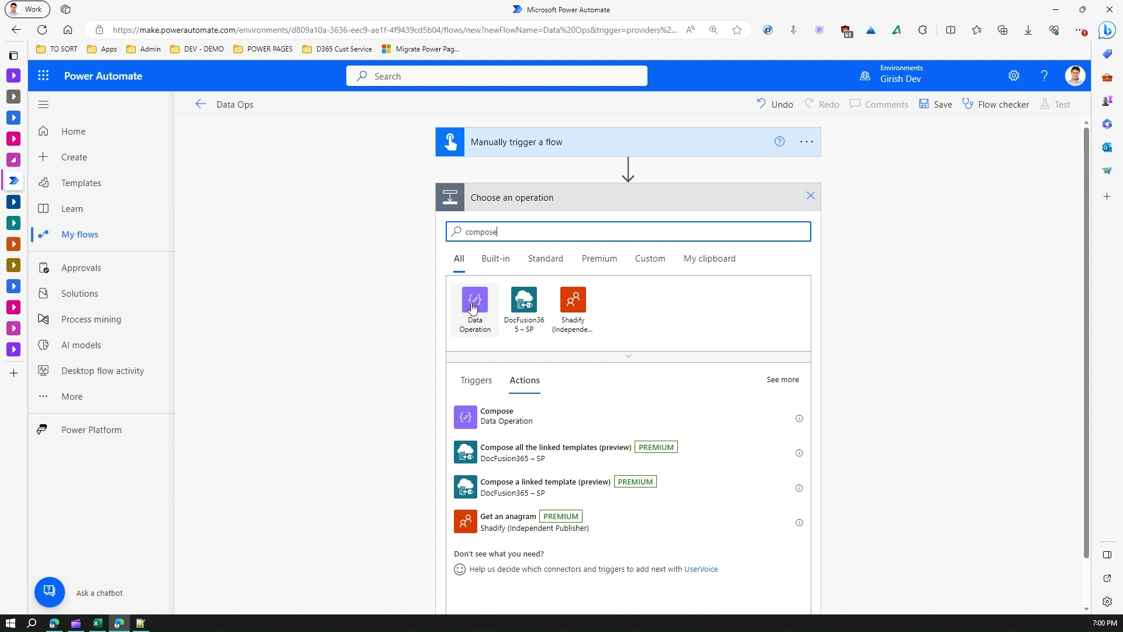
left_click(491, 418)
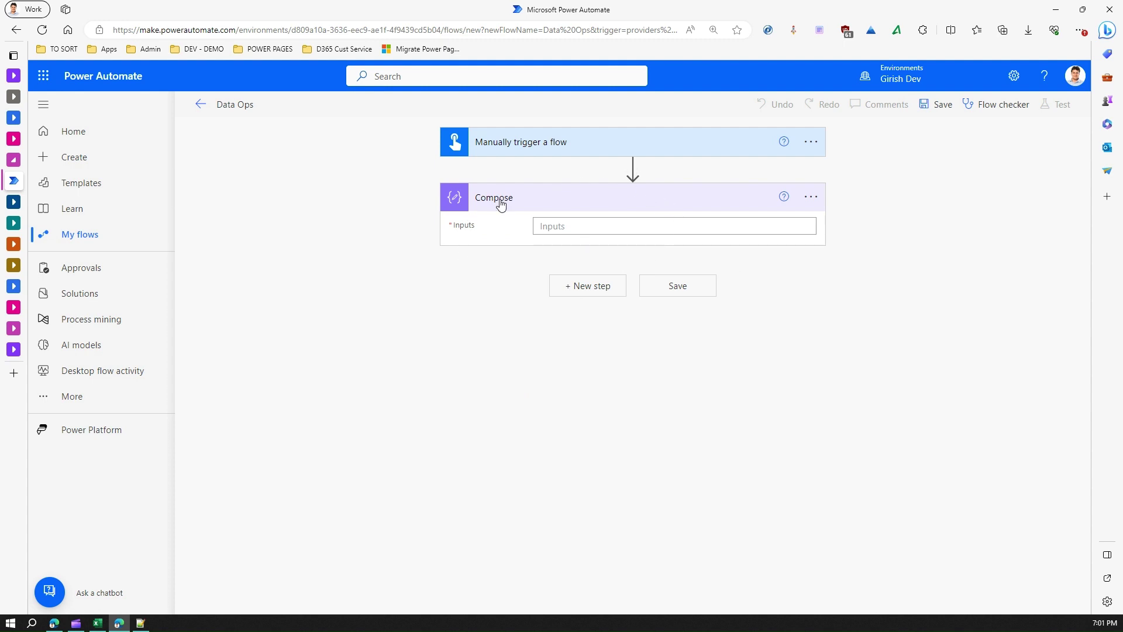
left_click(632, 168)
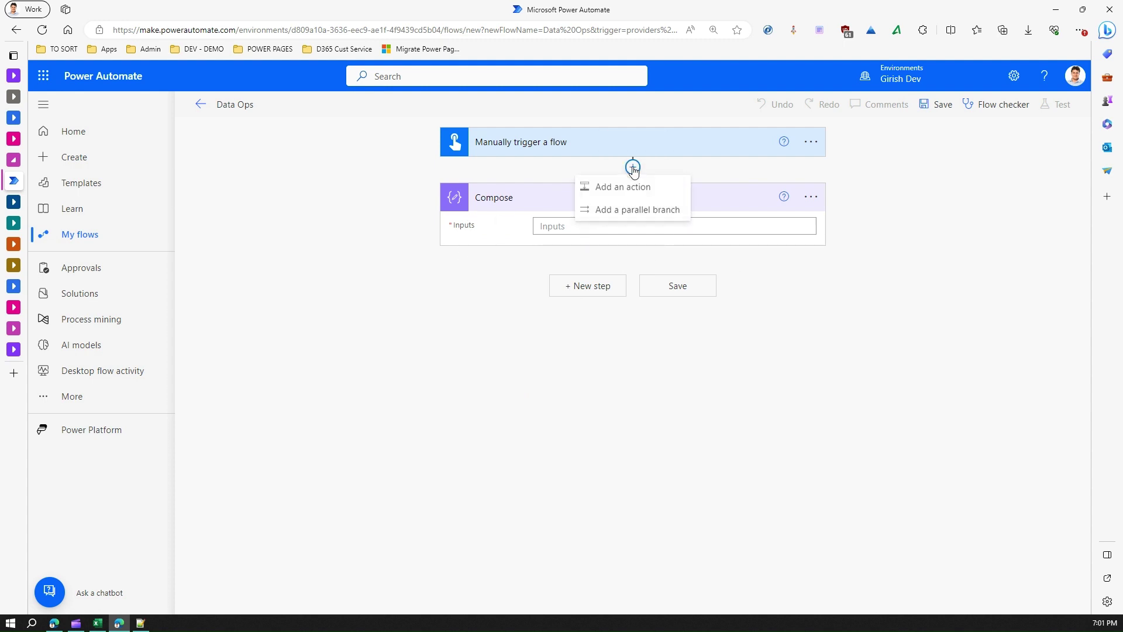
left_click(633, 186)
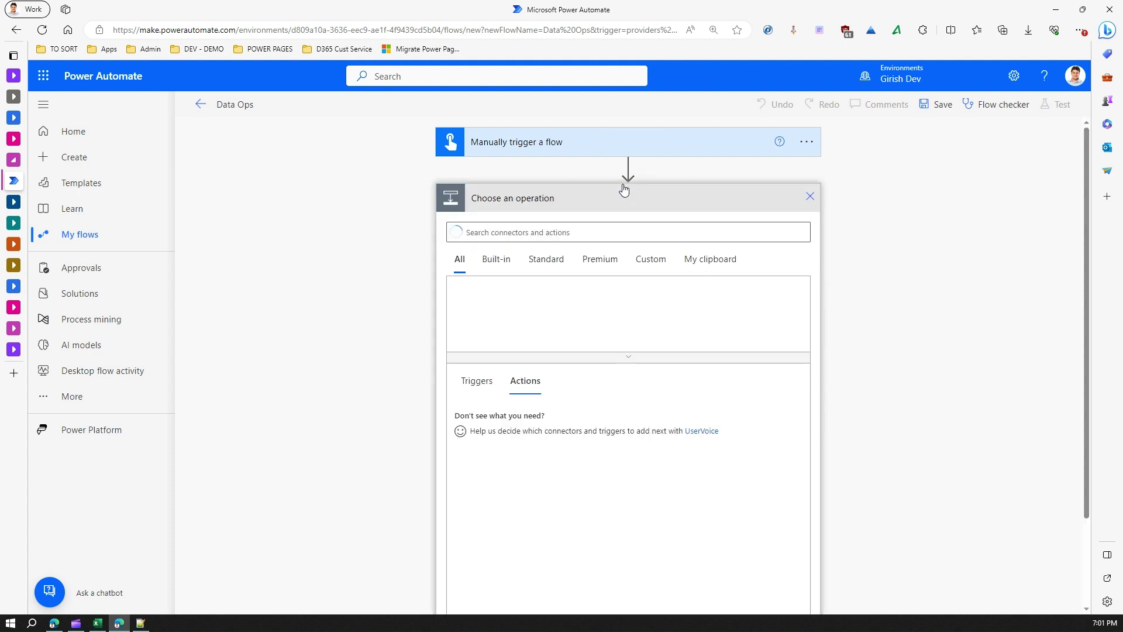
type("compo")
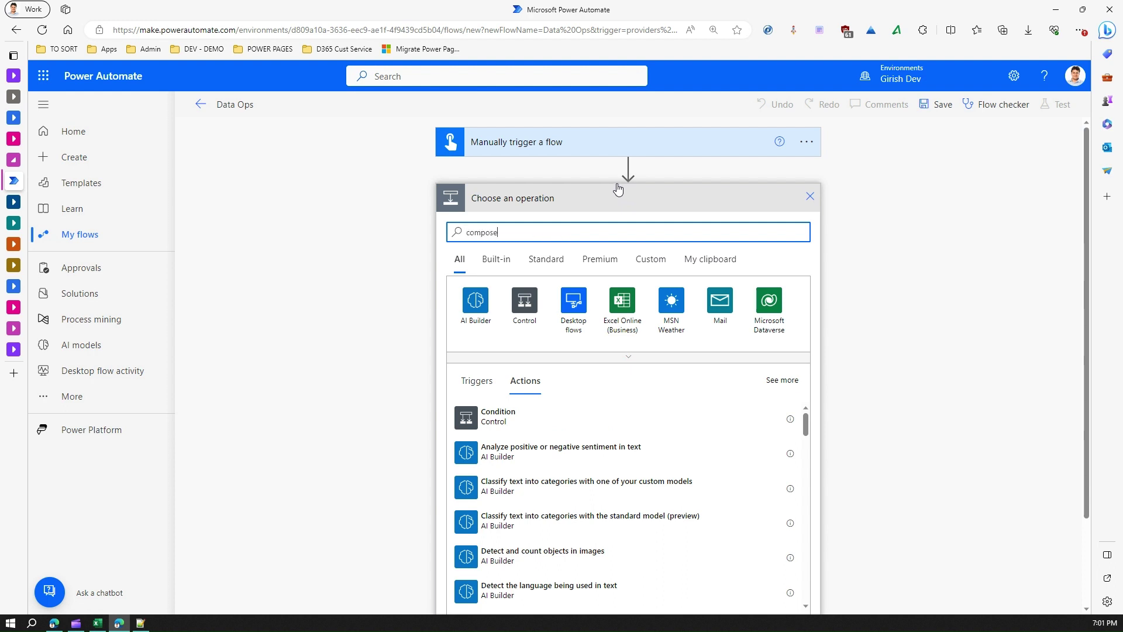
type("se")
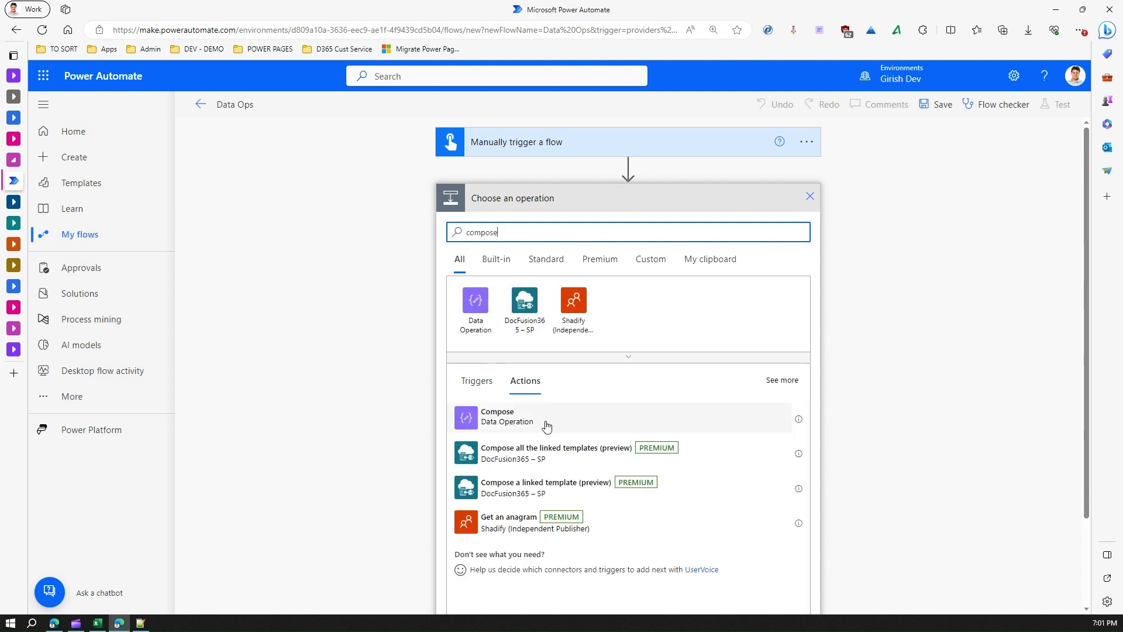
left_click(798, 420)
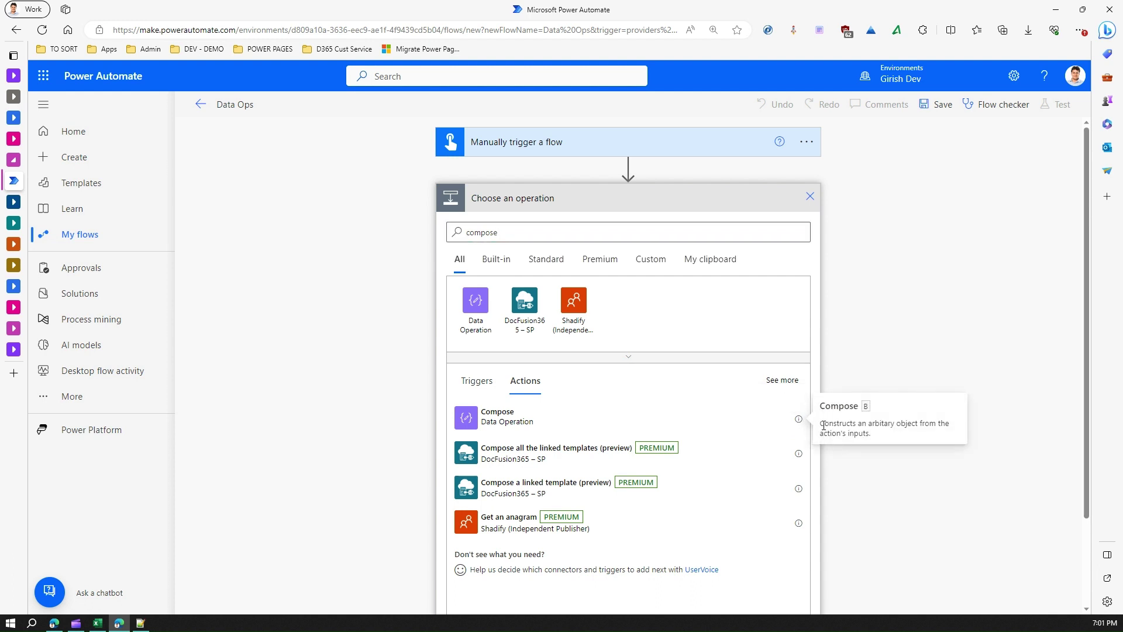
left_click_drag(821, 424, 897, 436)
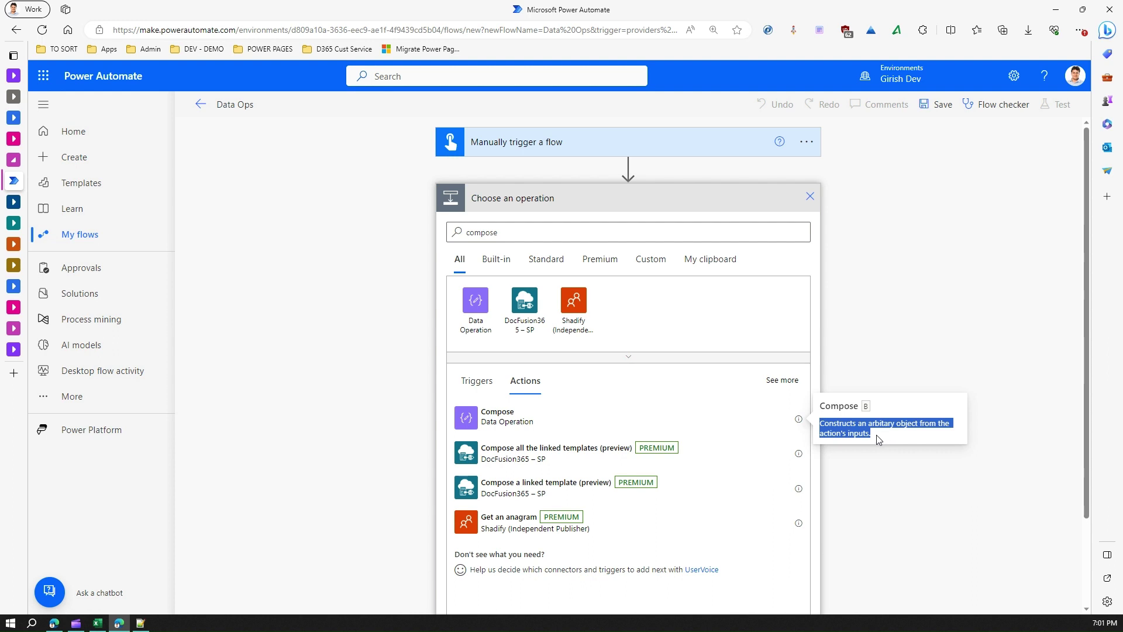
left_click(883, 203)
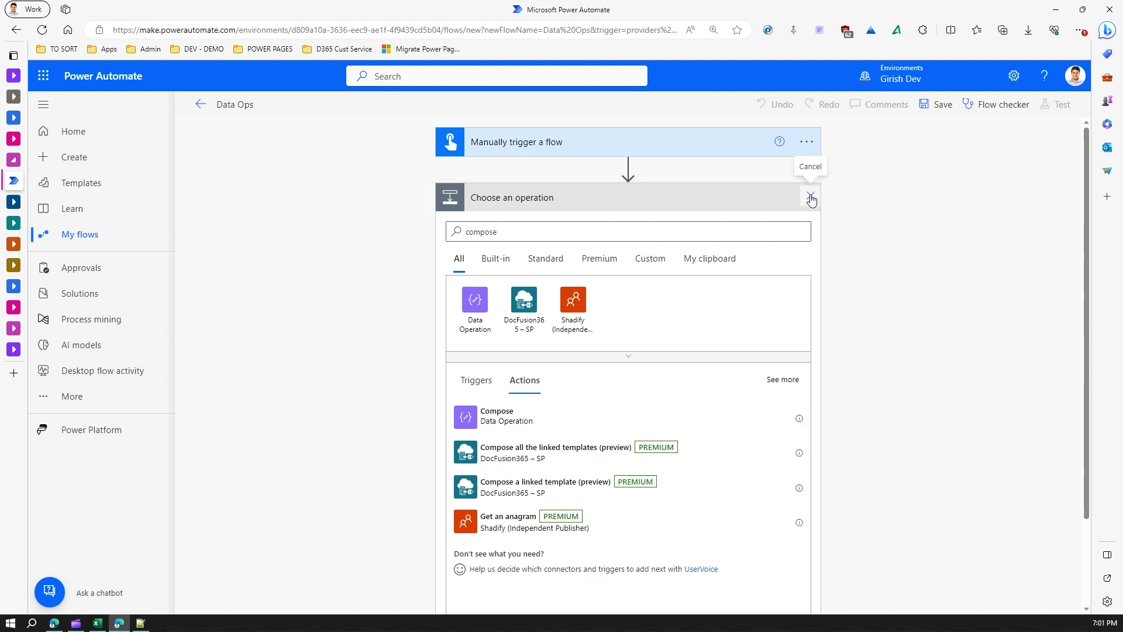
left_click(811, 198)
left_click(502, 200)
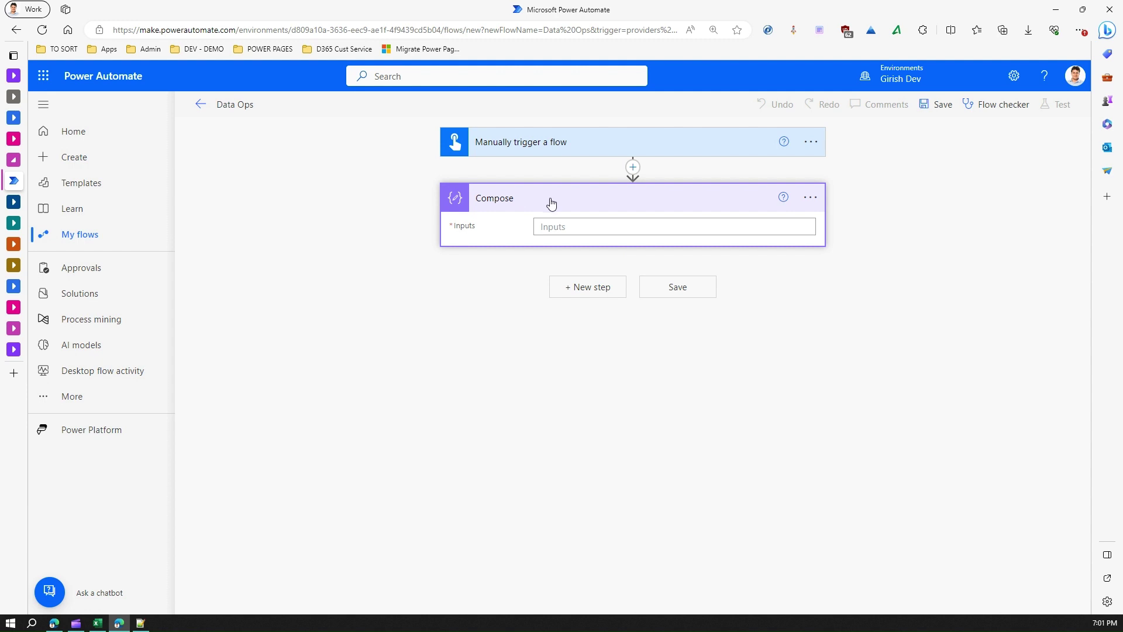
Step: Enter 'abc' as the Compose step's Inputs value
left_click(565, 227)
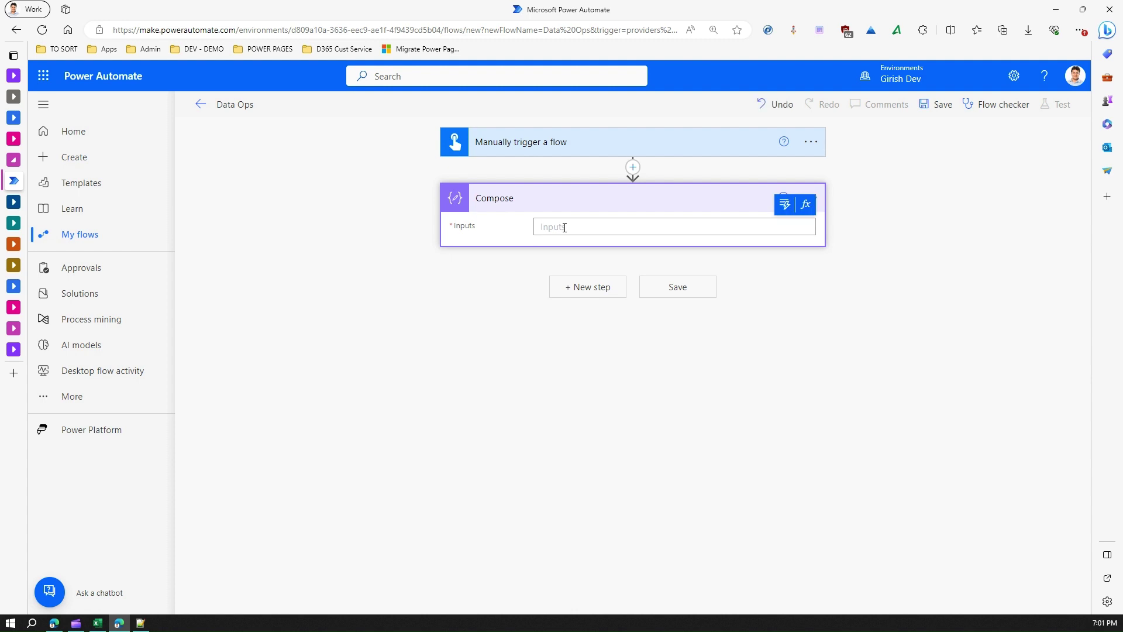
type("abc")
left_click(593, 316)
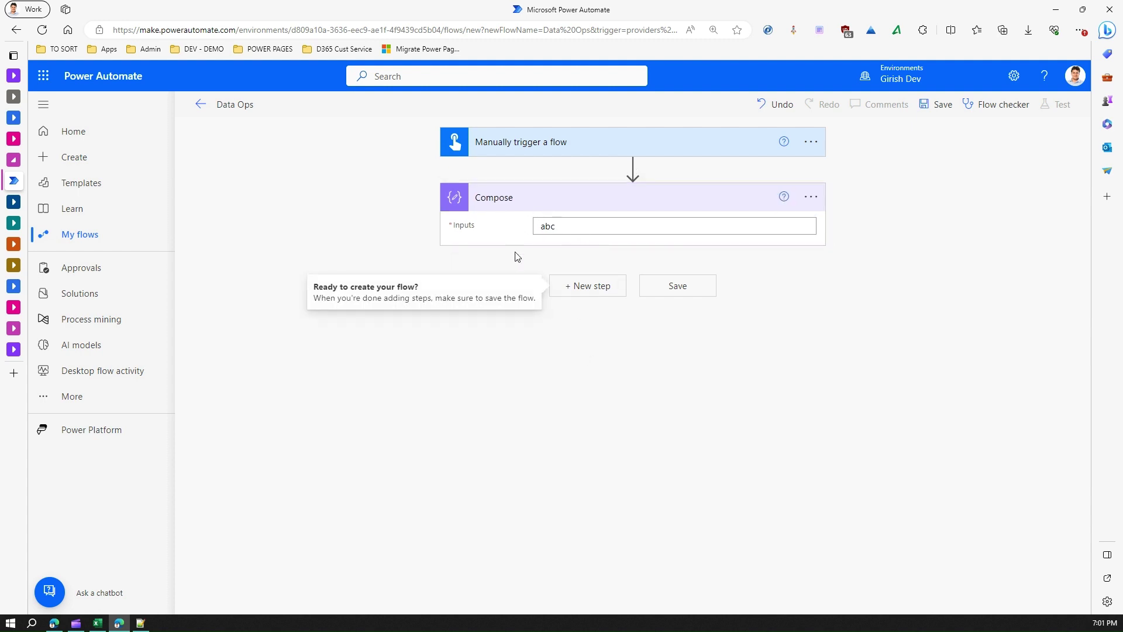
left_click(514, 272)
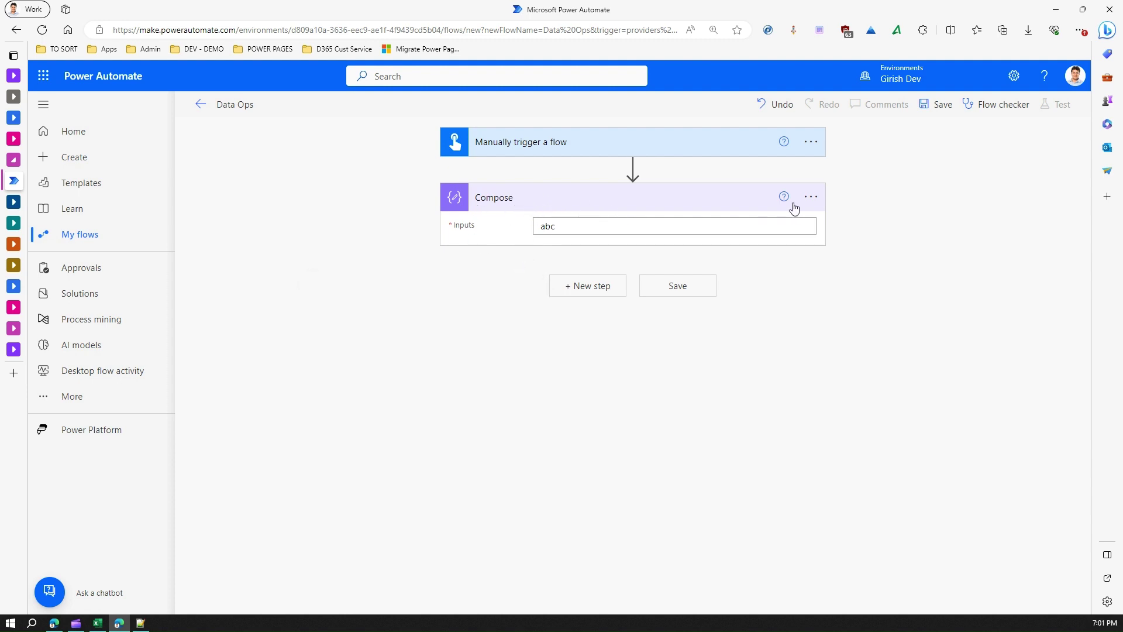
Step: Rename the Compose step to varString
left_click(819, 199)
left_click(867, 218)
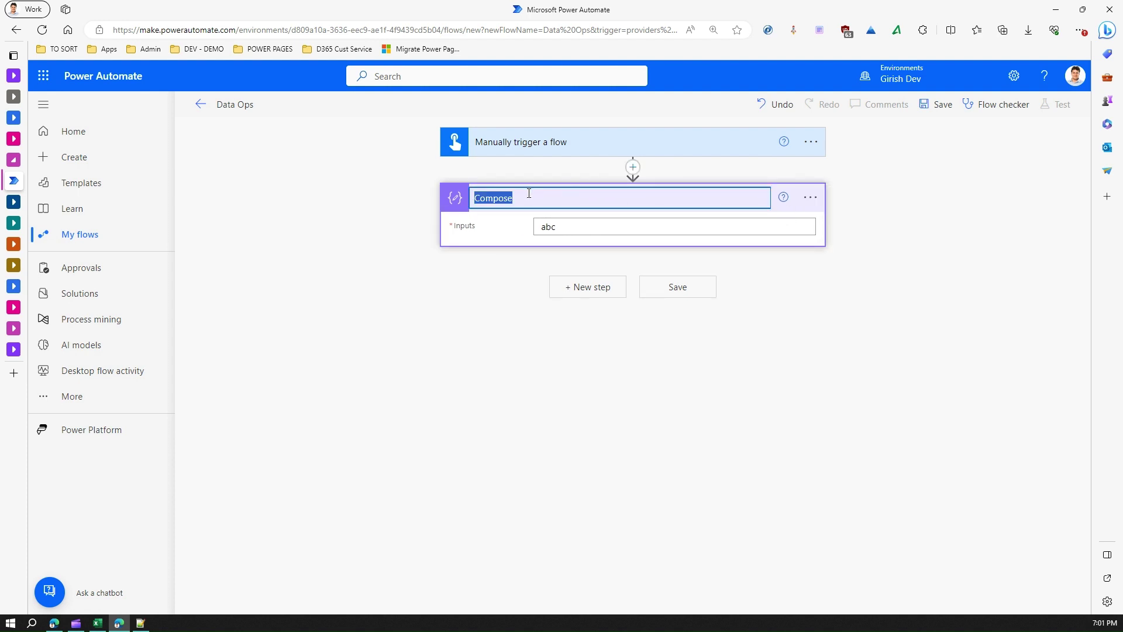
type("varString")
key("Return")
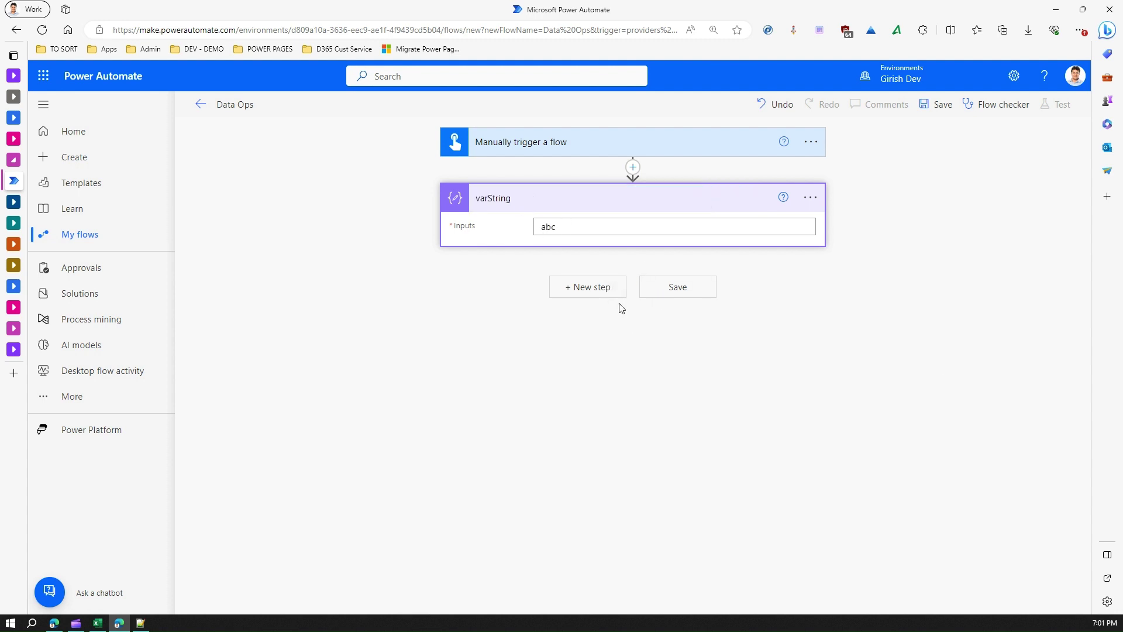
Step: Add a Send an email (V2) step with varString's Outputs in its Body
left_click(600, 293)
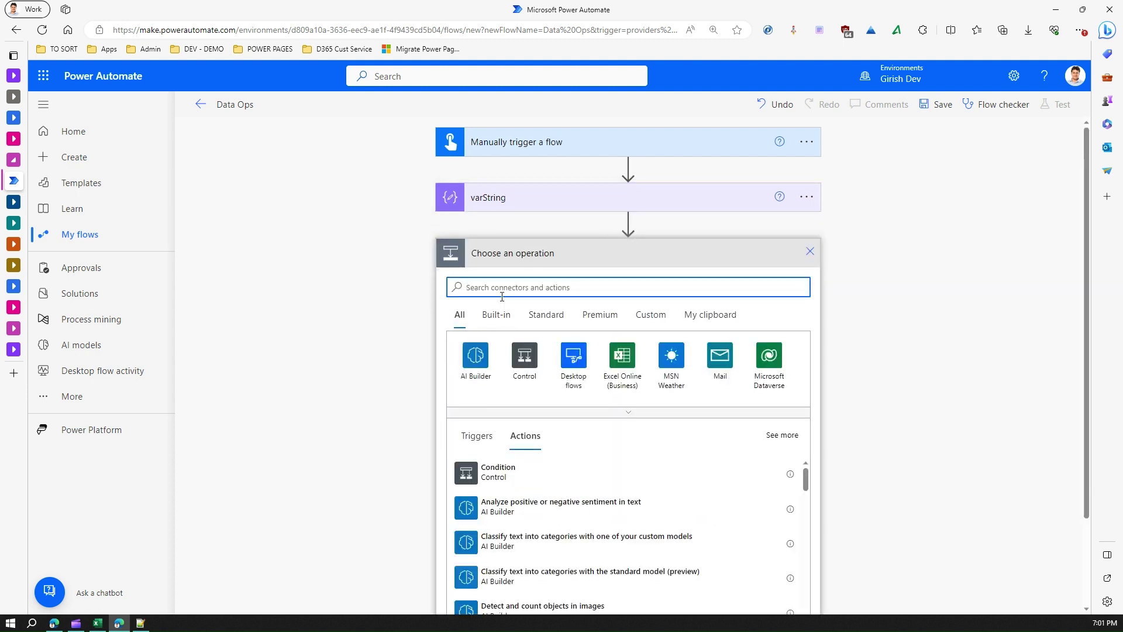
type("send email")
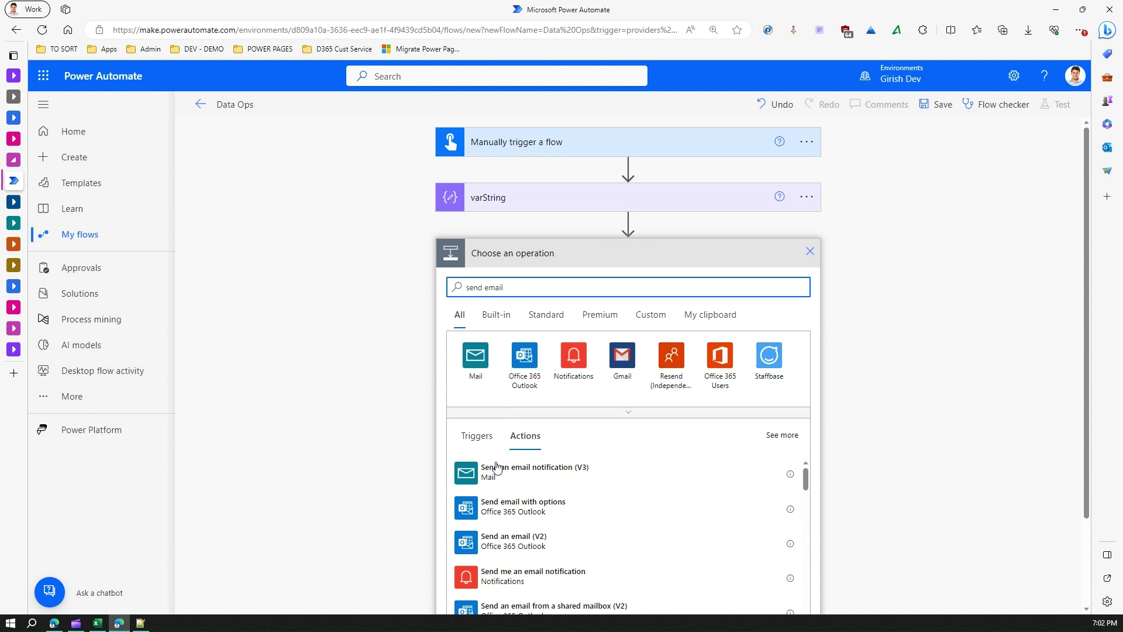
left_click(513, 542)
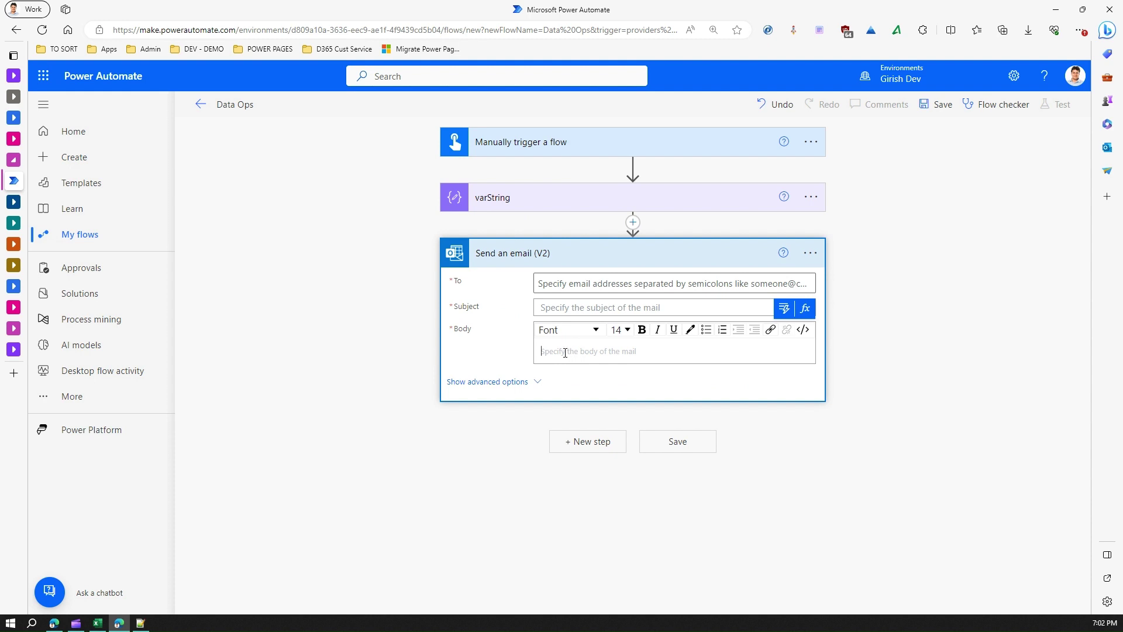
left_click(786, 311)
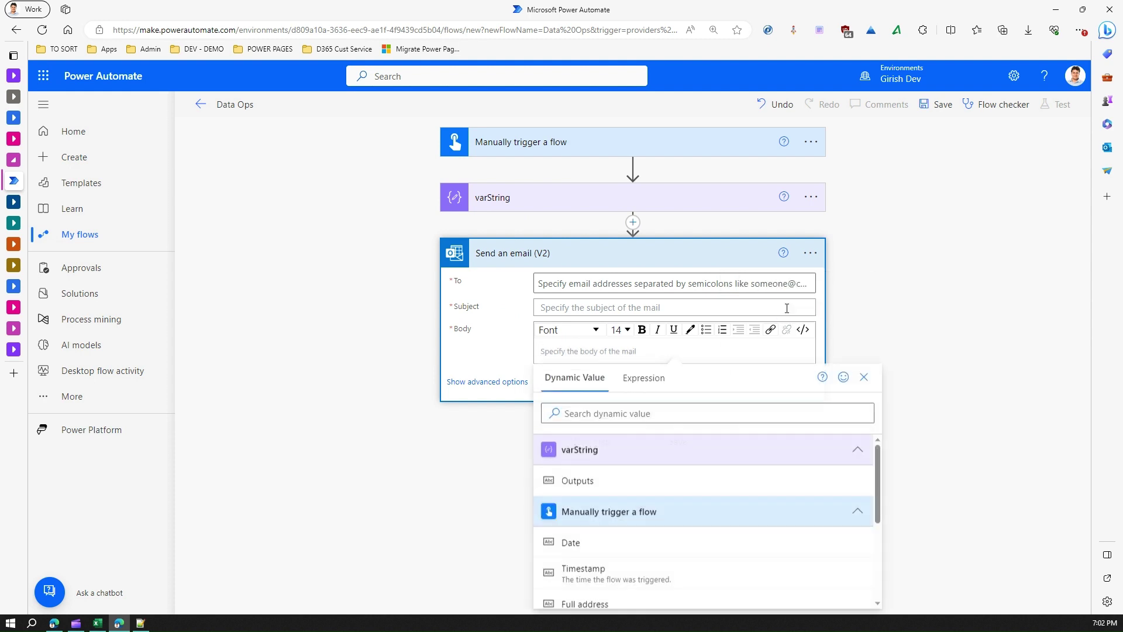
left_click(602, 480)
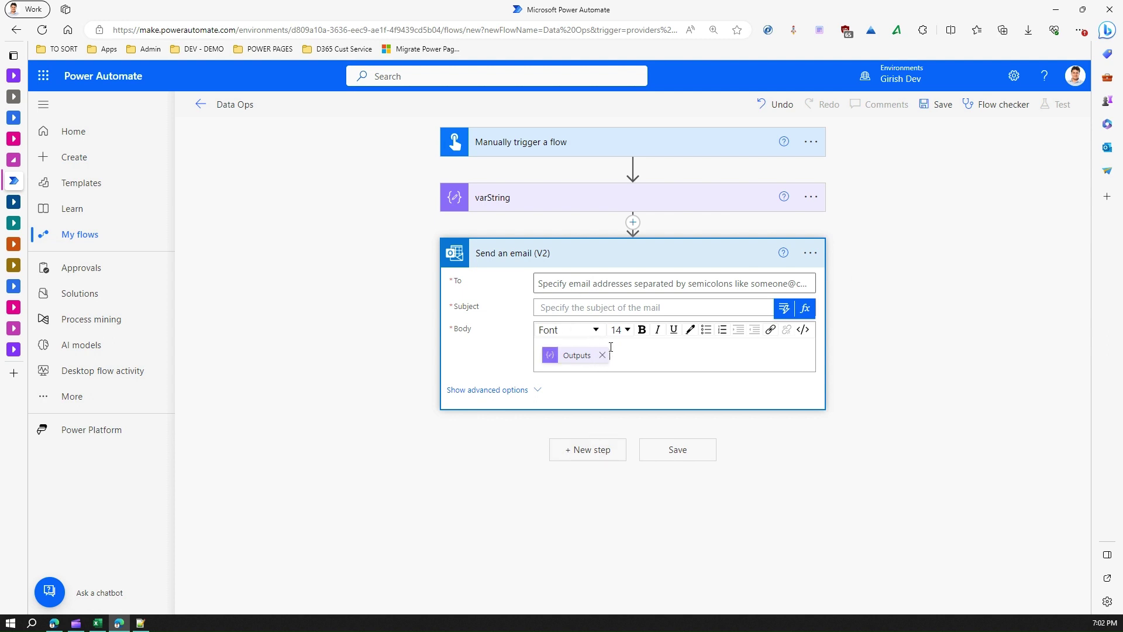
Step: Delete the email step and check the abc value in varString
left_click(810, 253)
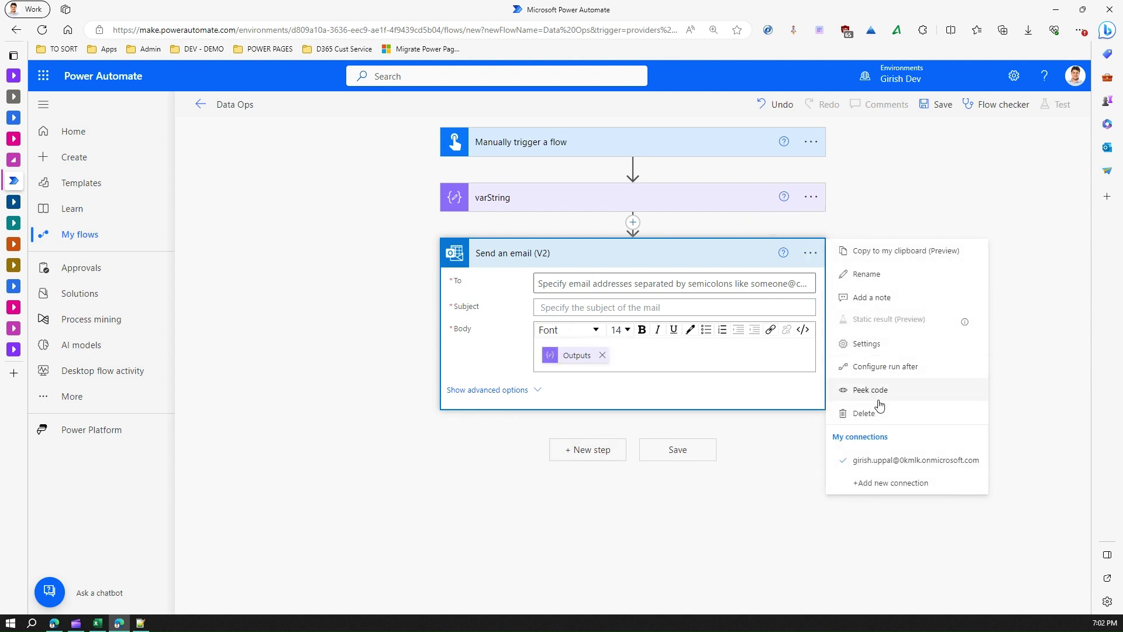
left_click(864, 413)
left_click(569, 367)
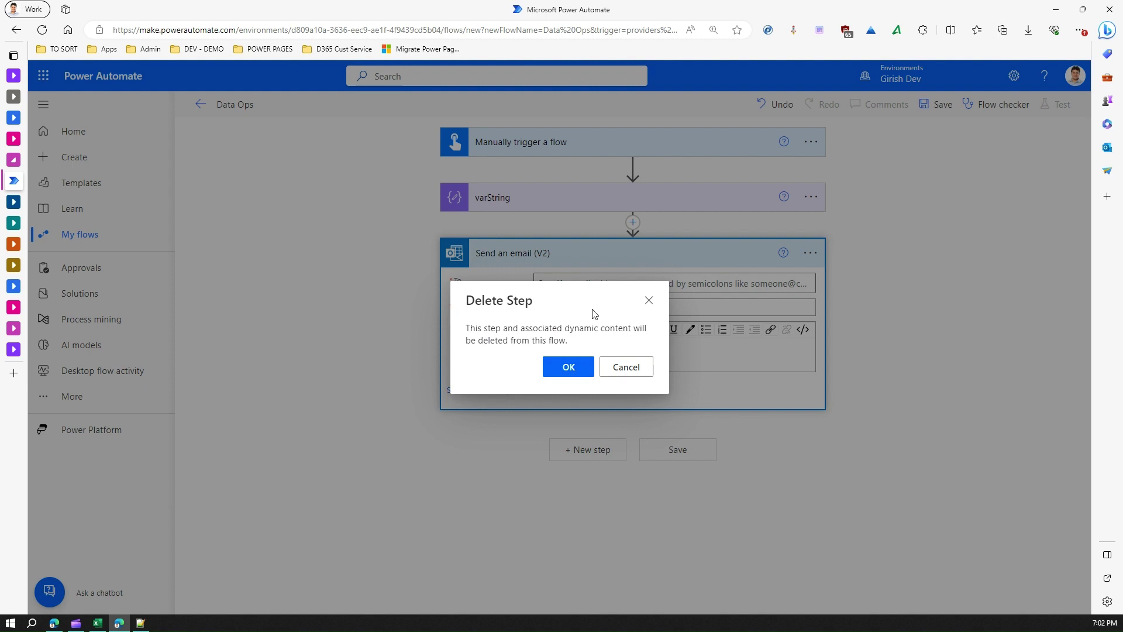
left_click(562, 202)
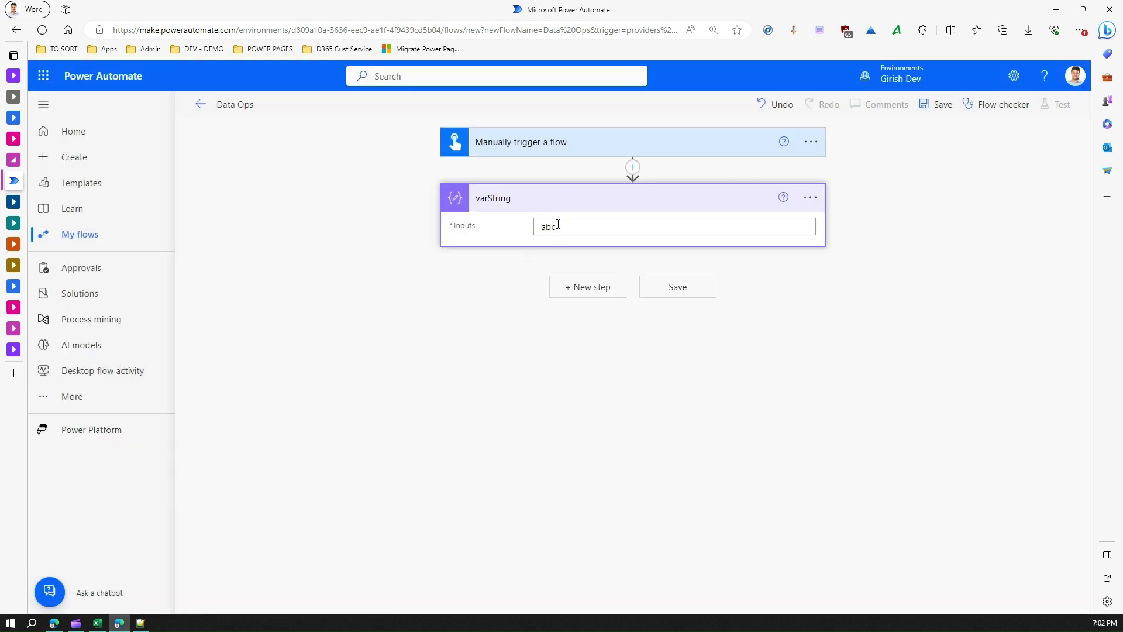
left_click_drag(571, 226, 530, 227)
left_click(867, 193)
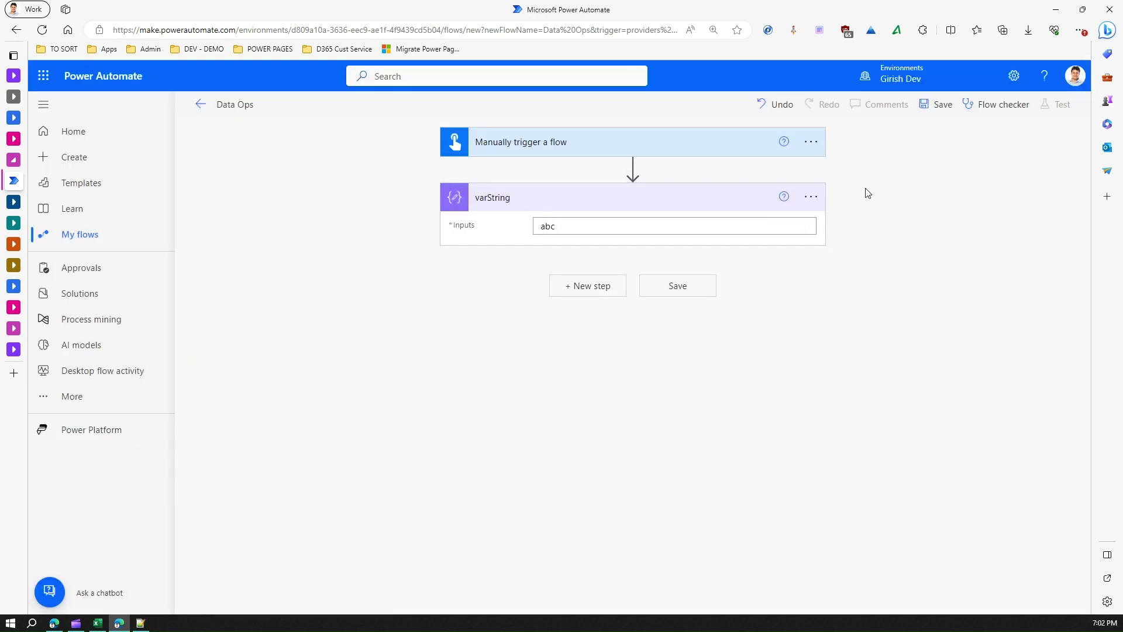
Step: Add a Compose step below varString with Inputs 123
left_click(593, 291)
type("compose")
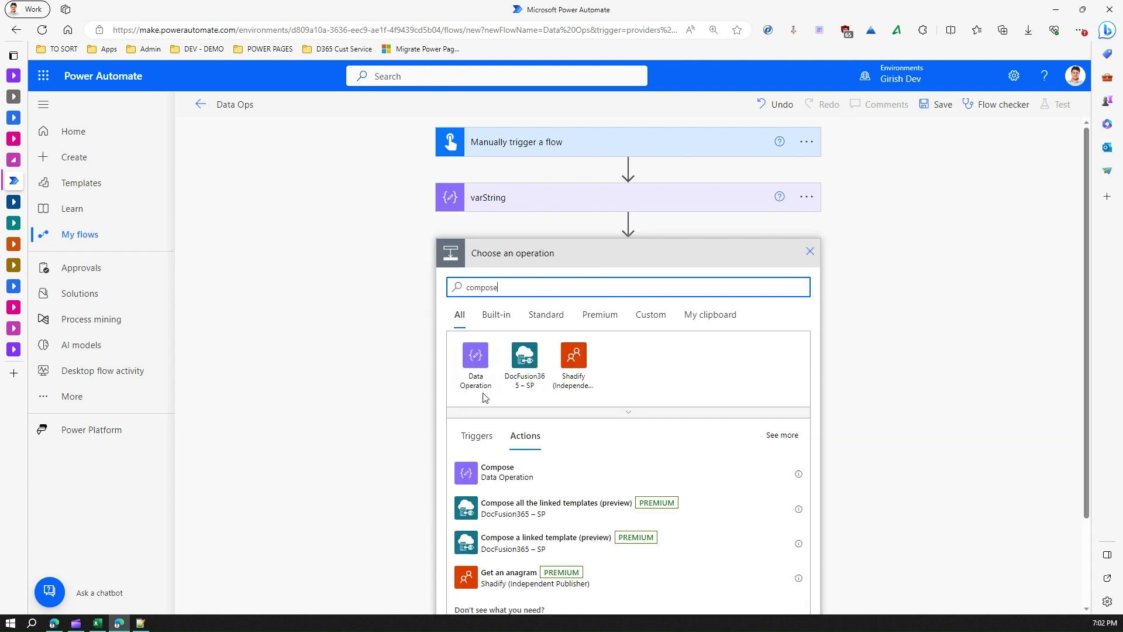
left_click(502, 471)
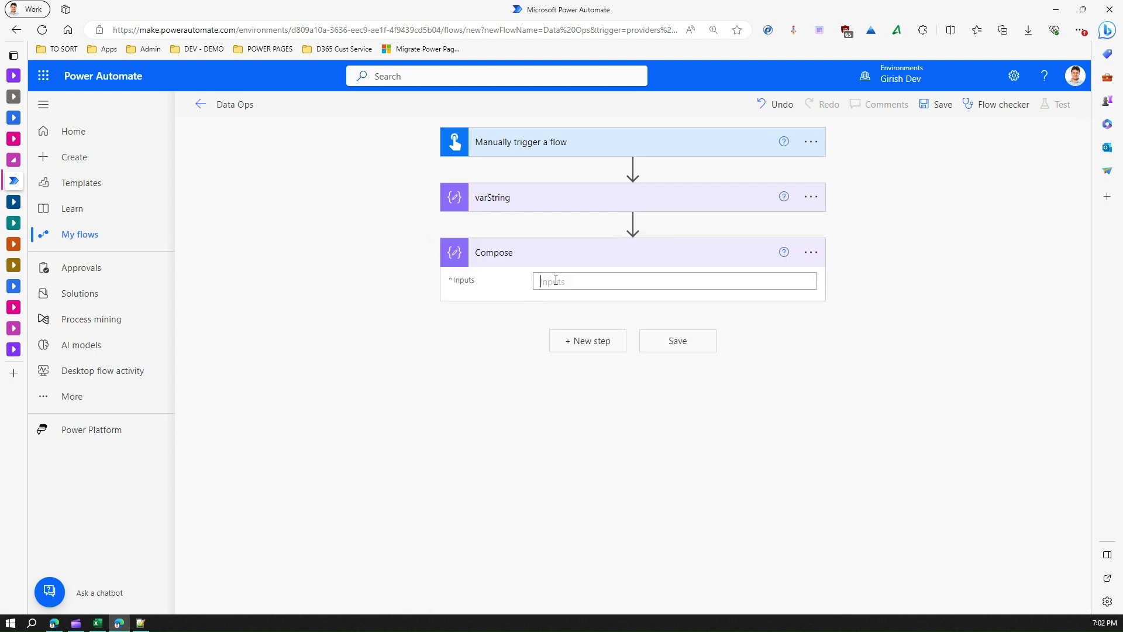
left_click(555, 281)
type("12")
left_click(636, 440)
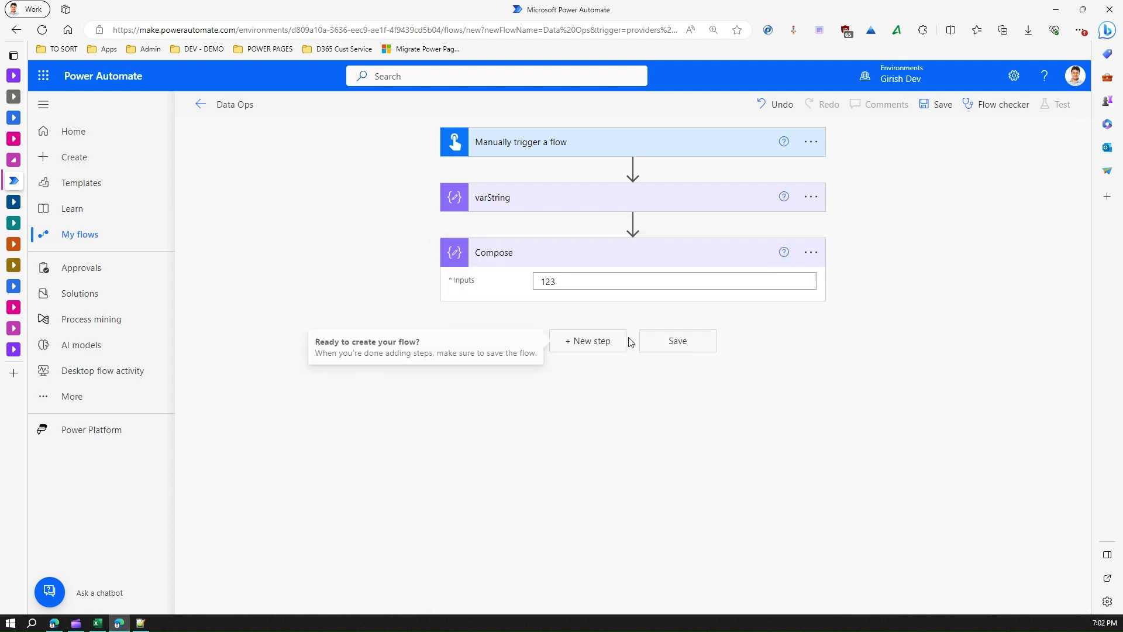
Step: Add a Compose 2 step holding [1,2,3,4,5] and save the flow
left_click(611, 341)
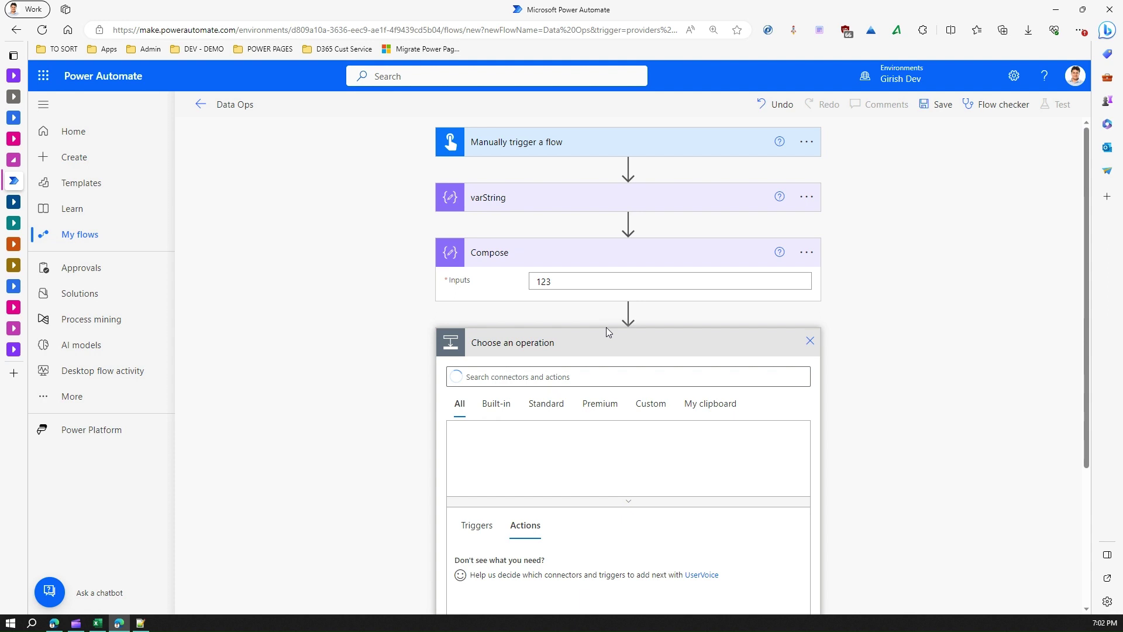
type("com")
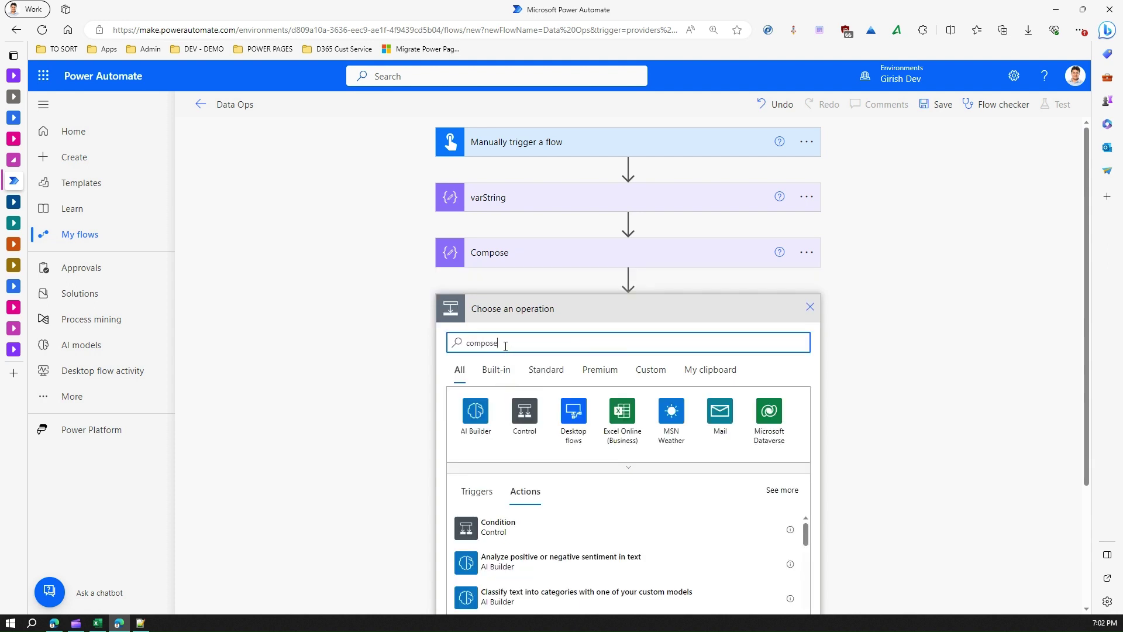
type("pose")
left_click(475, 413)
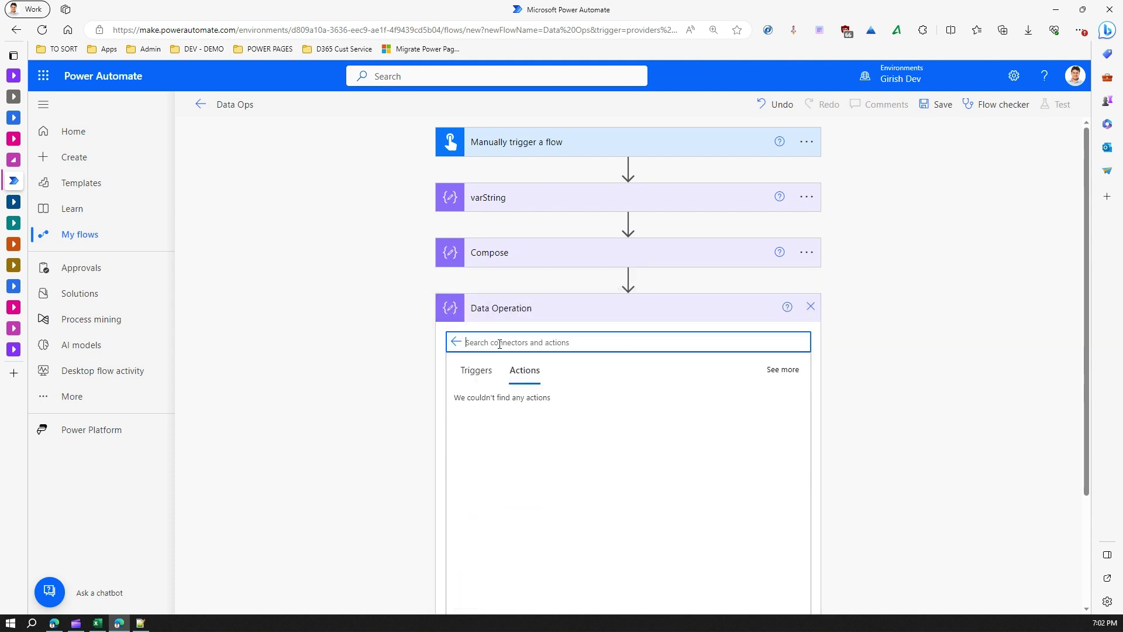
left_click(489, 403)
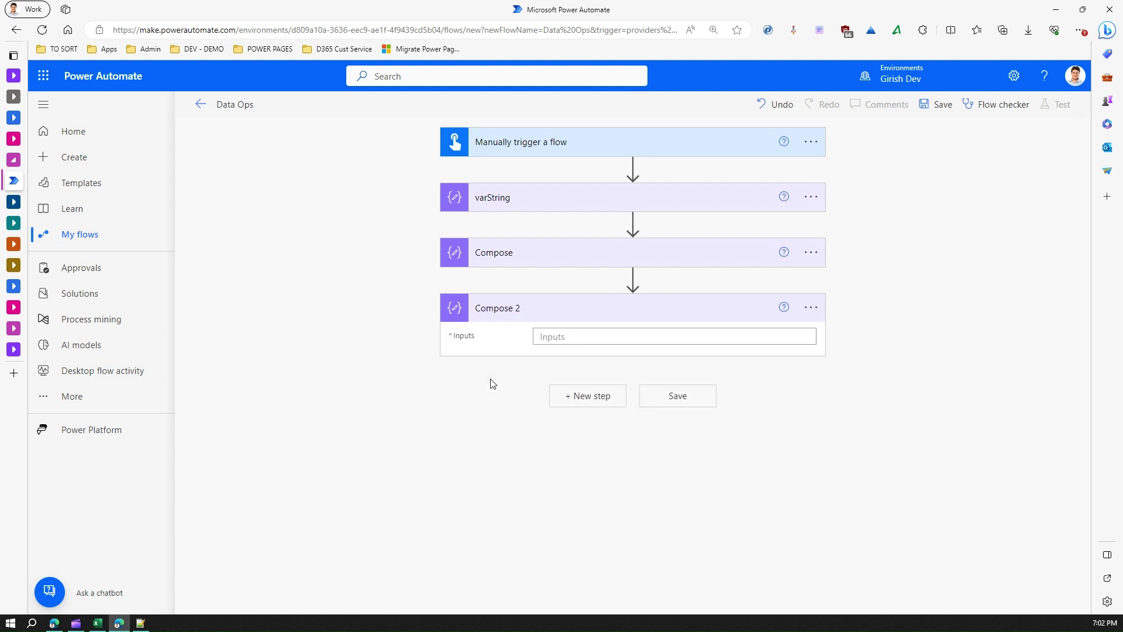
left_click(569, 336)
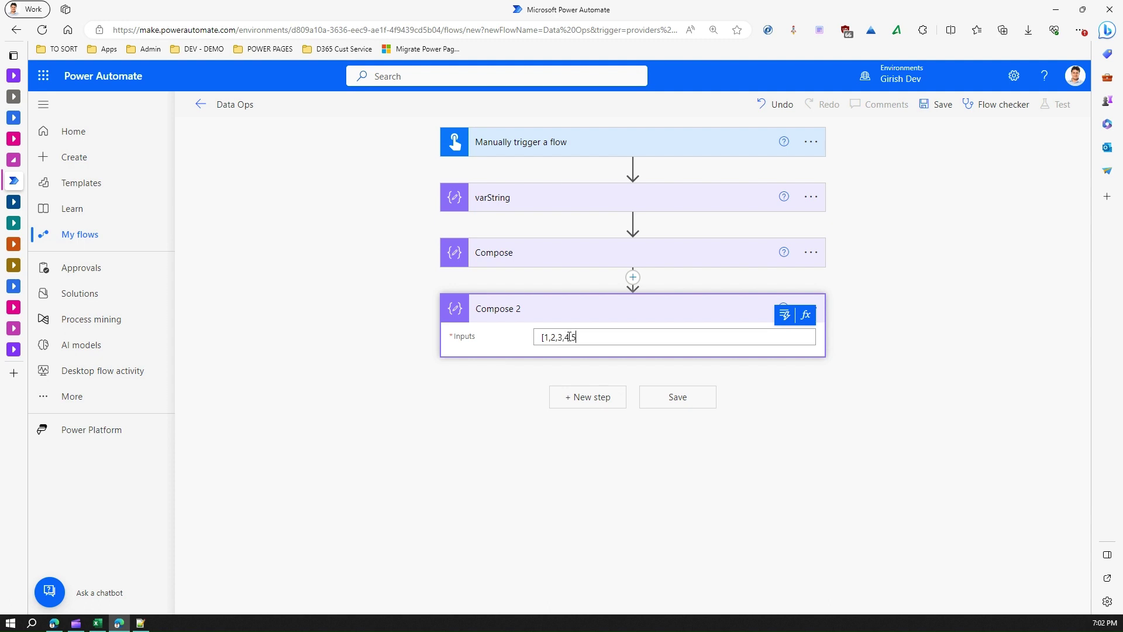
left_click(678, 401)
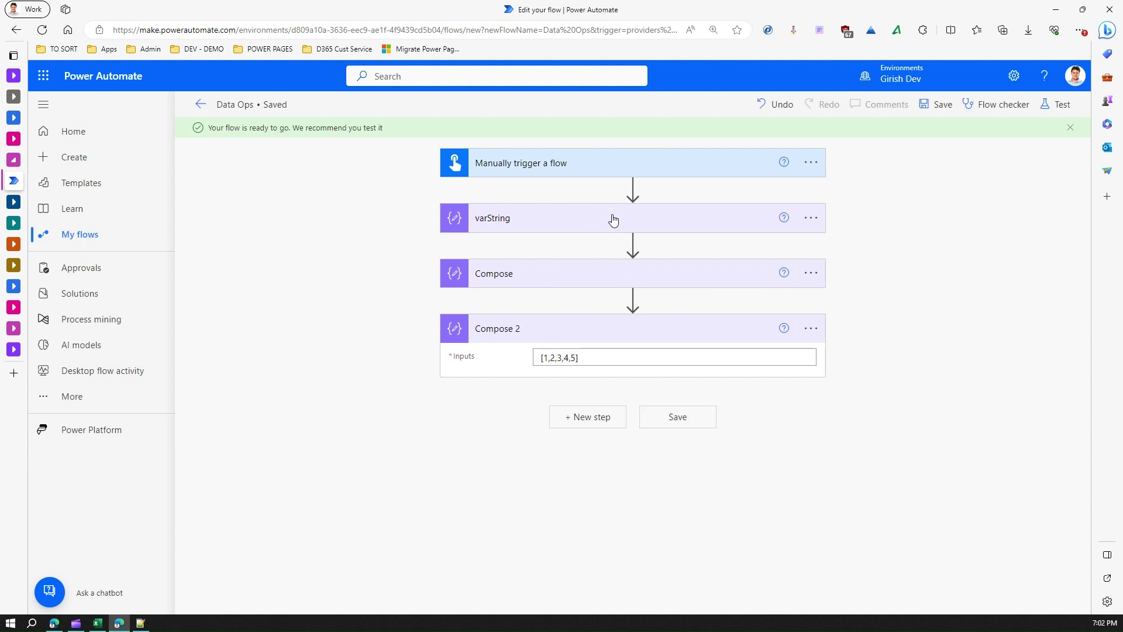
Step: Add a Yes/No trigger input named varYesNo with its prompt set to 'yes'
left_click(581, 165)
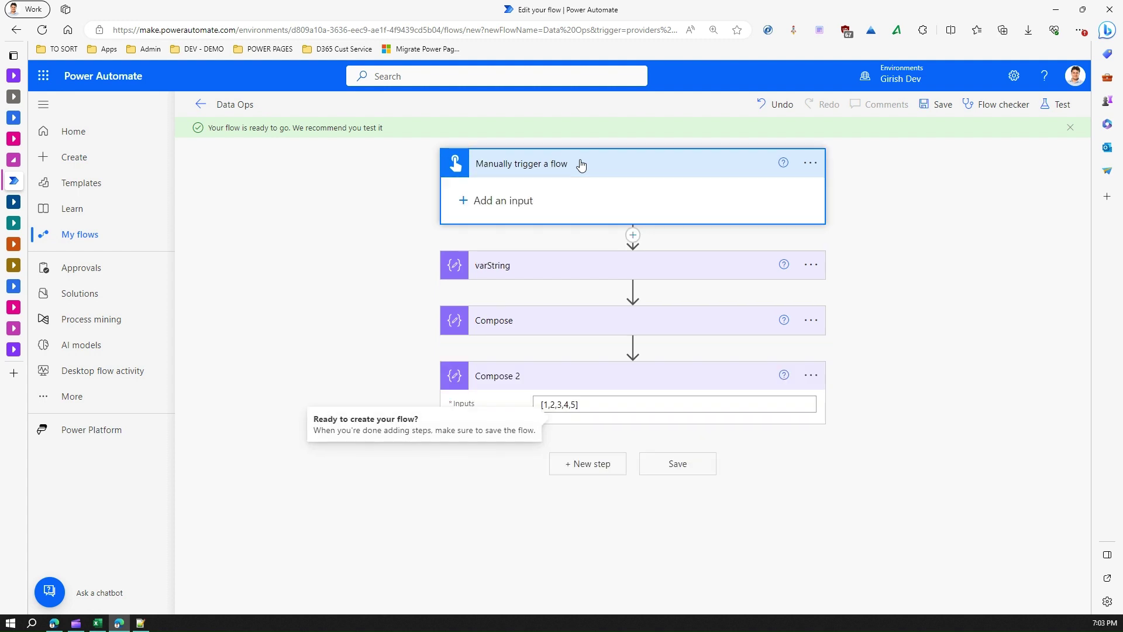
left_click(520, 200)
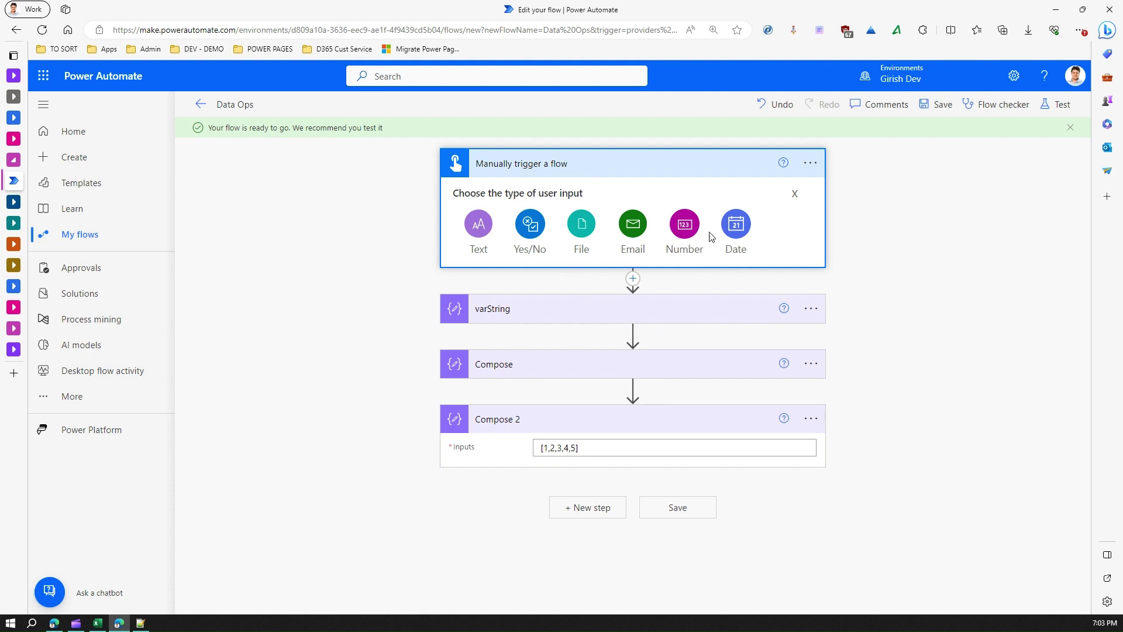
left_click(529, 226)
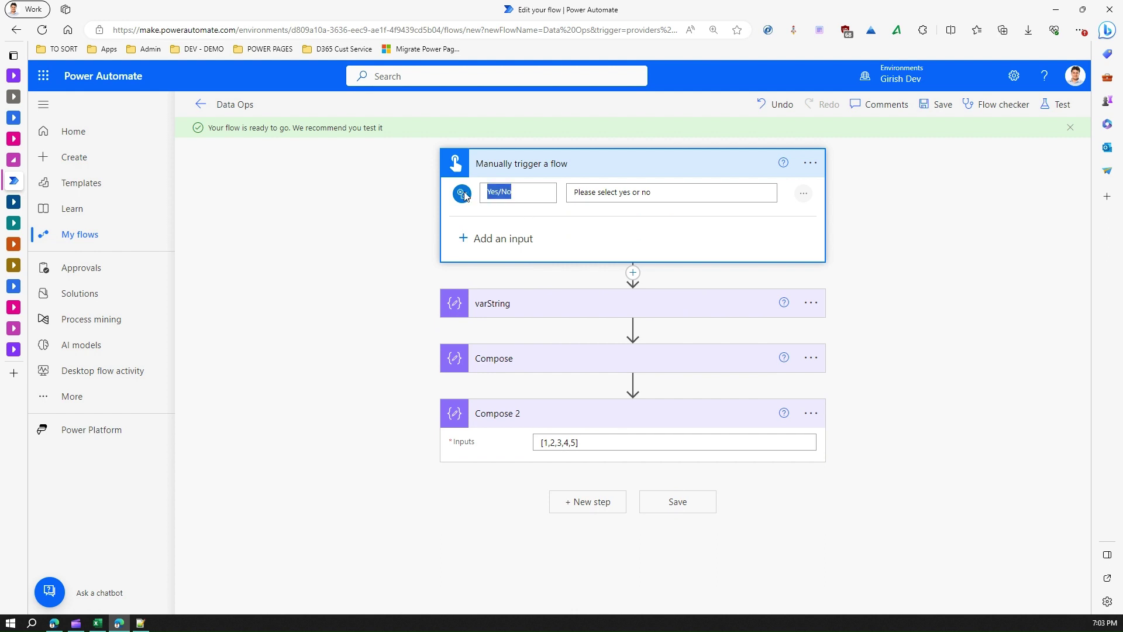
type("var")
left_click(613, 188)
type("yes")
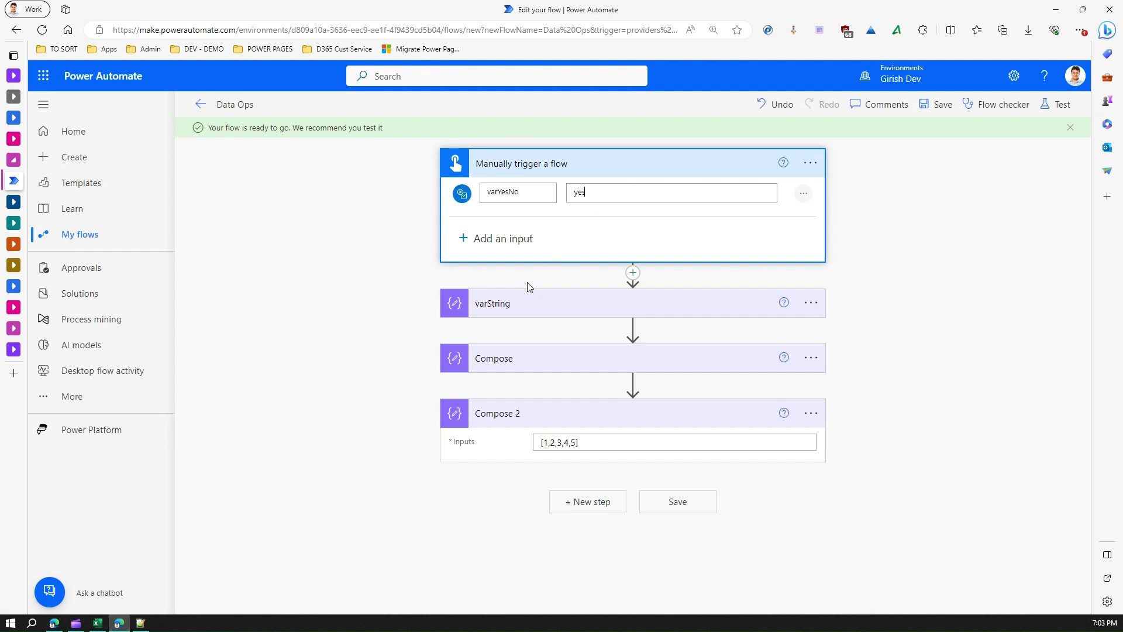
left_click(433, 281)
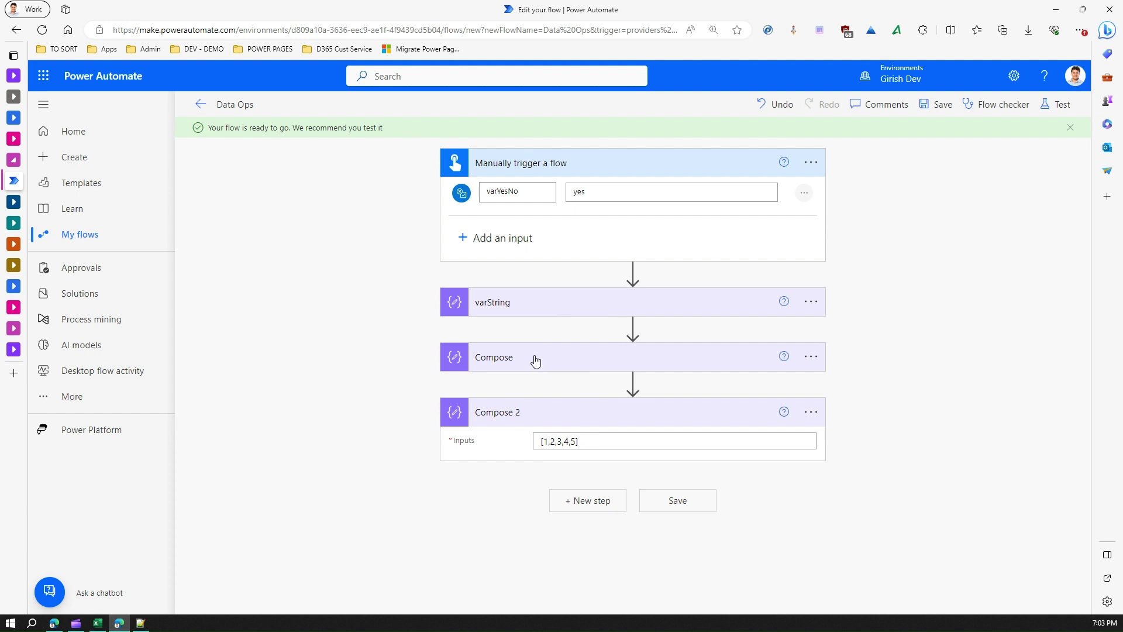
left_click(561, 366)
Step: Replace the Compose input 123 with the trigger's varYesNo dynamic value
left_click_drag(567, 384, 511, 381)
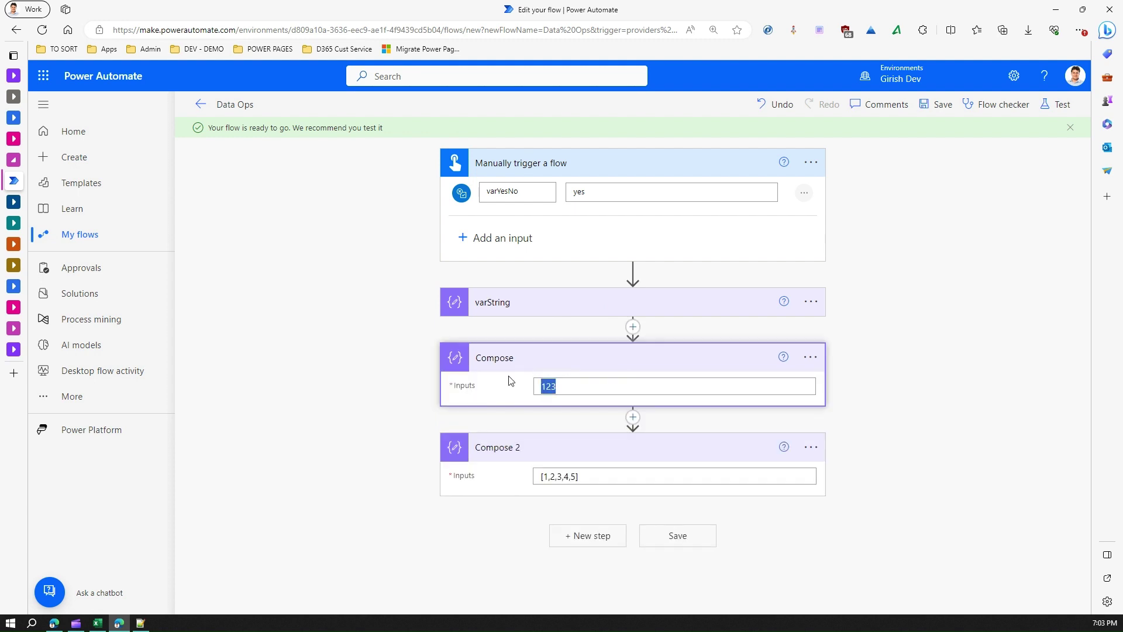
key("BackSpace")
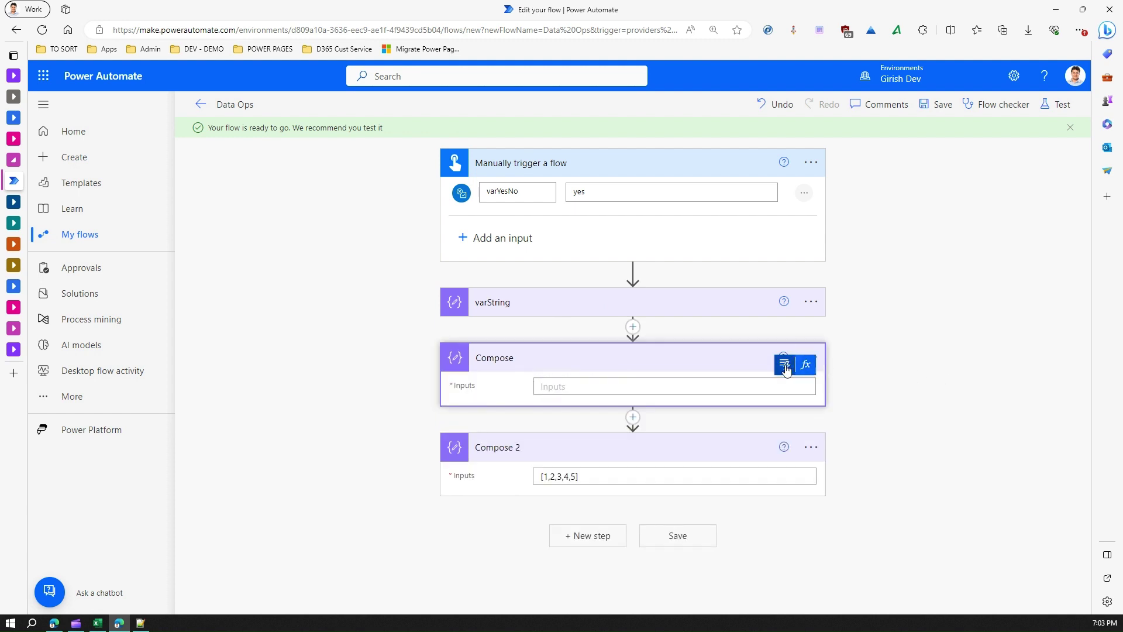
left_click(788, 369)
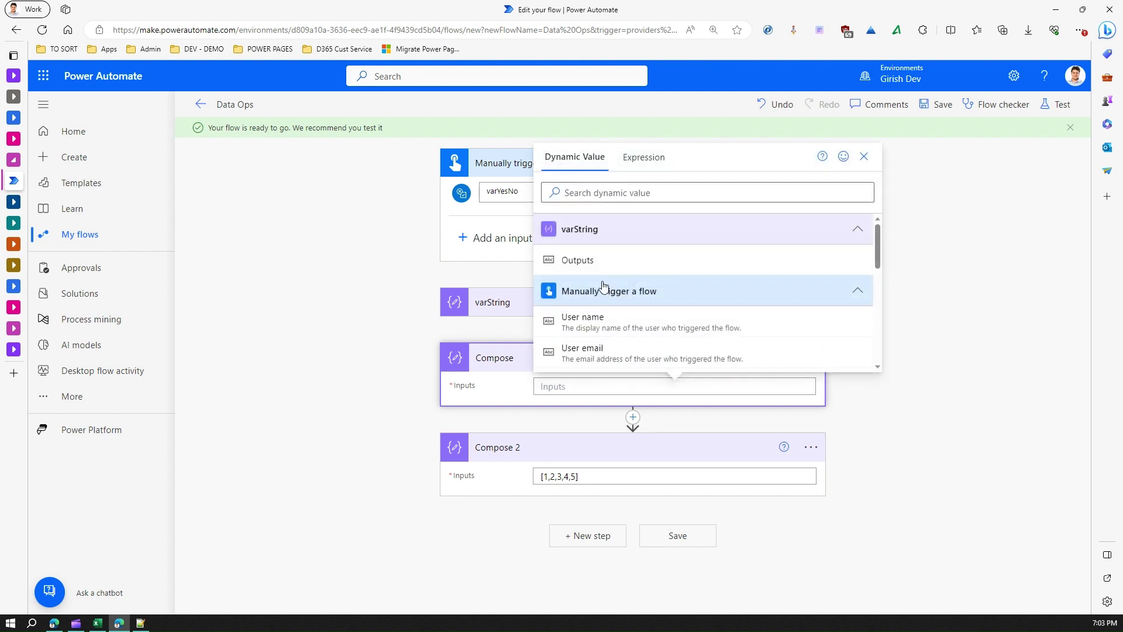
scroll(592, 281, "down", 10)
scroll(611, 318, "down", 1)
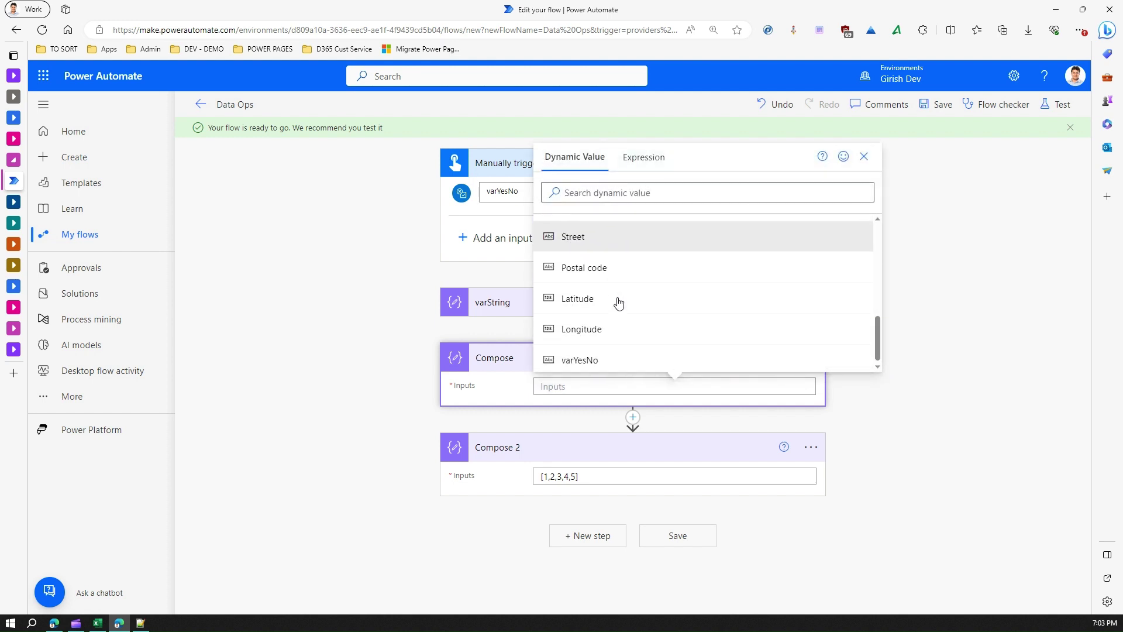
left_click(596, 356)
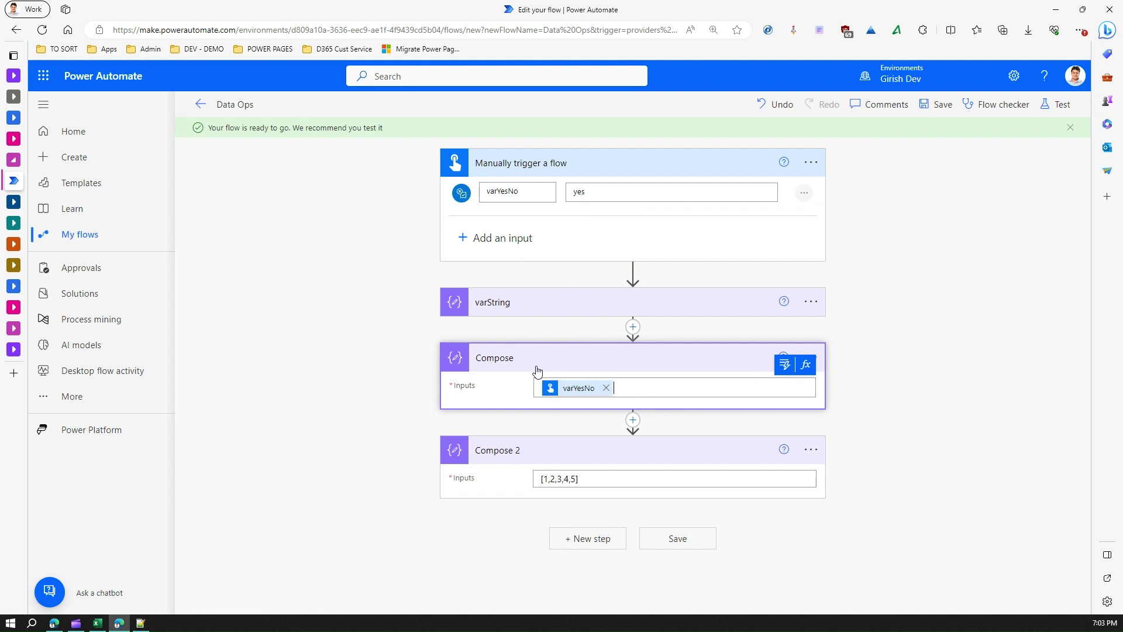
Step: Check varString's input and save the Data Ops flow
left_click(517, 308)
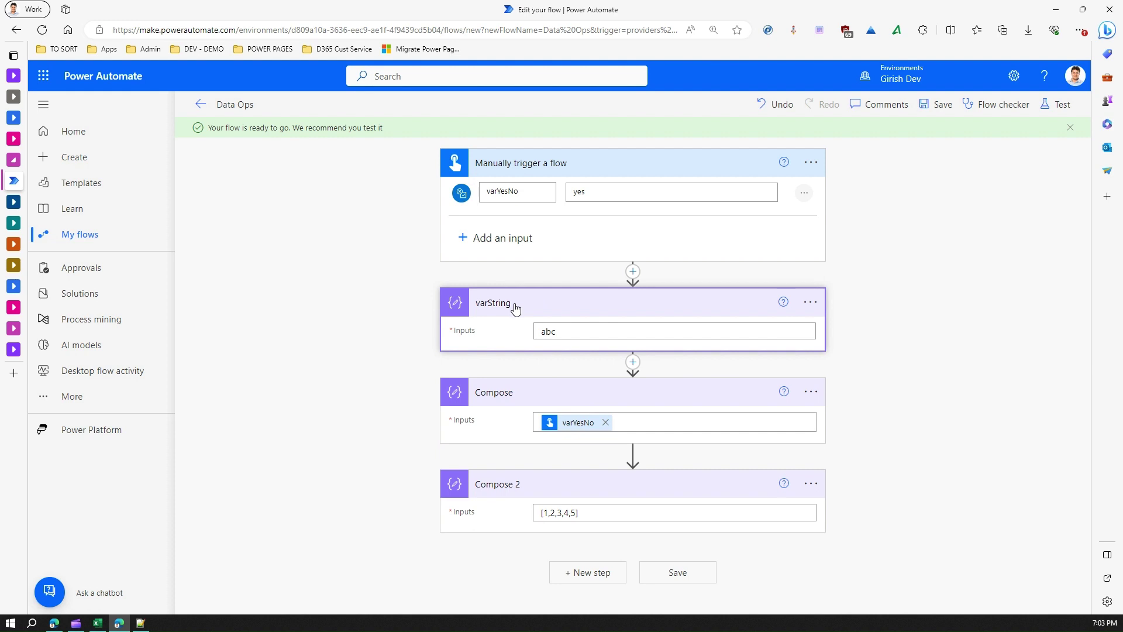
left_click(515, 304)
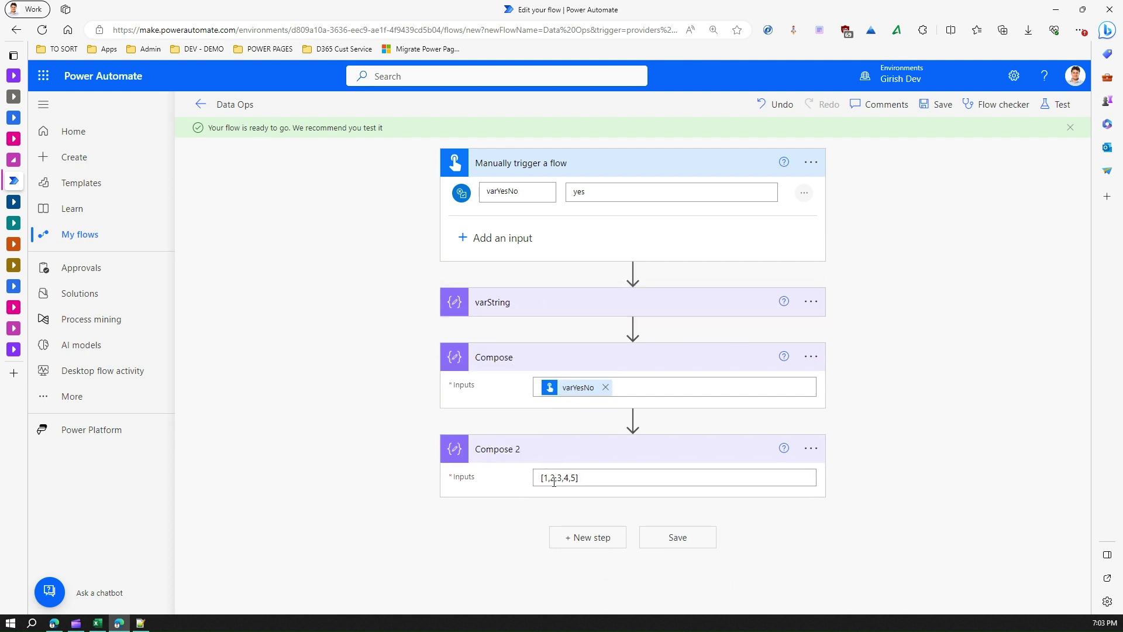
left_click(939, 106)
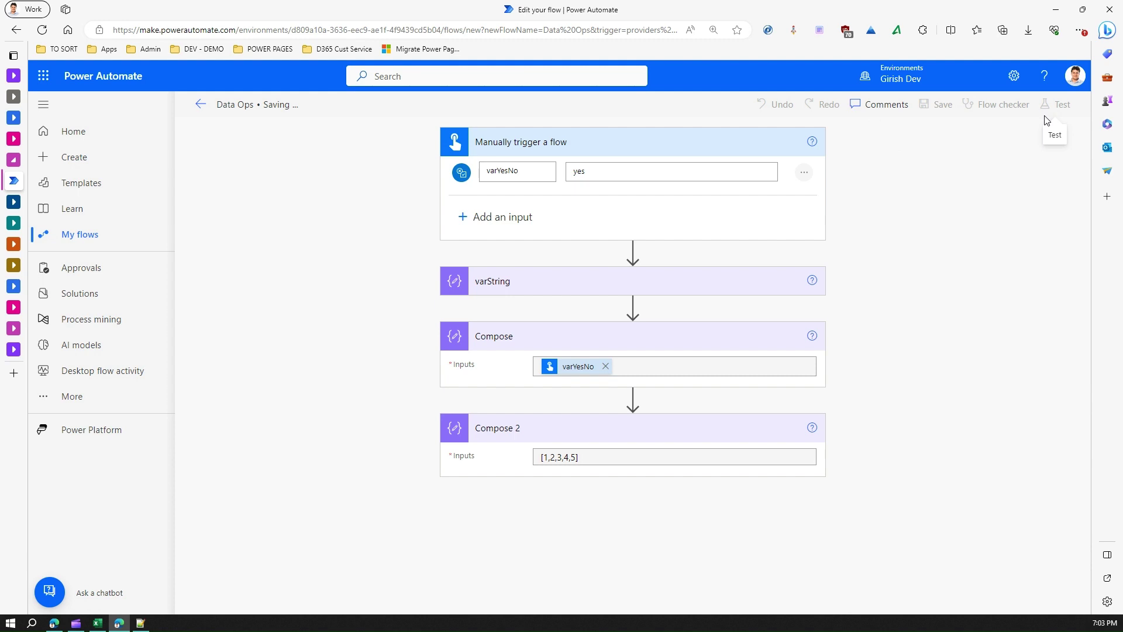
Step: Test-run the flow manually with varYesNo left off and open the run results
left_click(1062, 108)
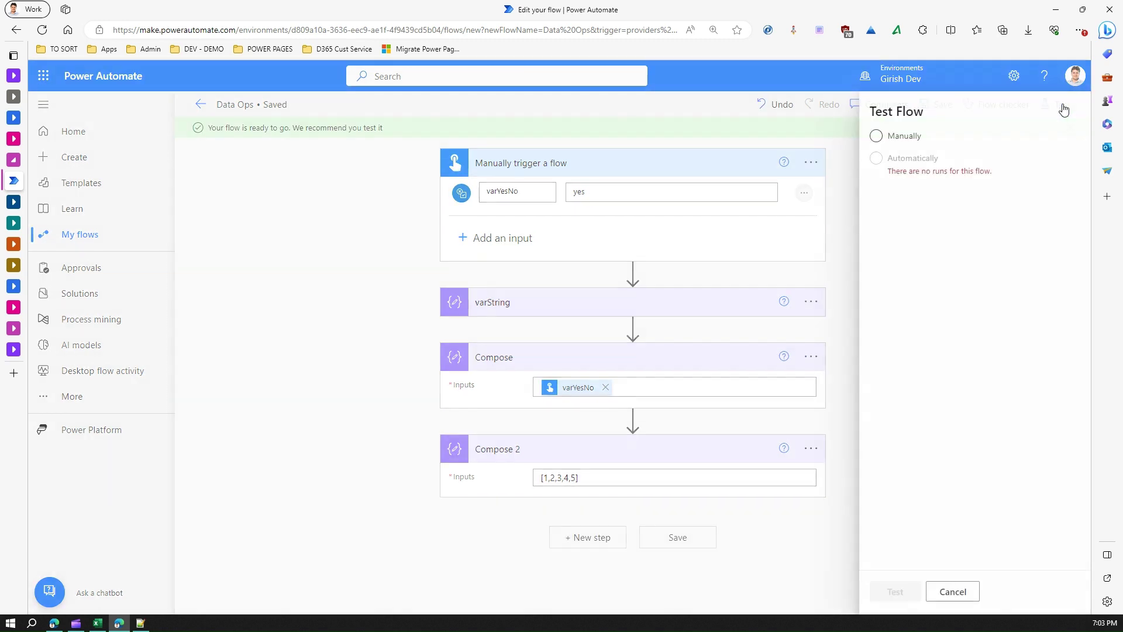
left_click(850, 137)
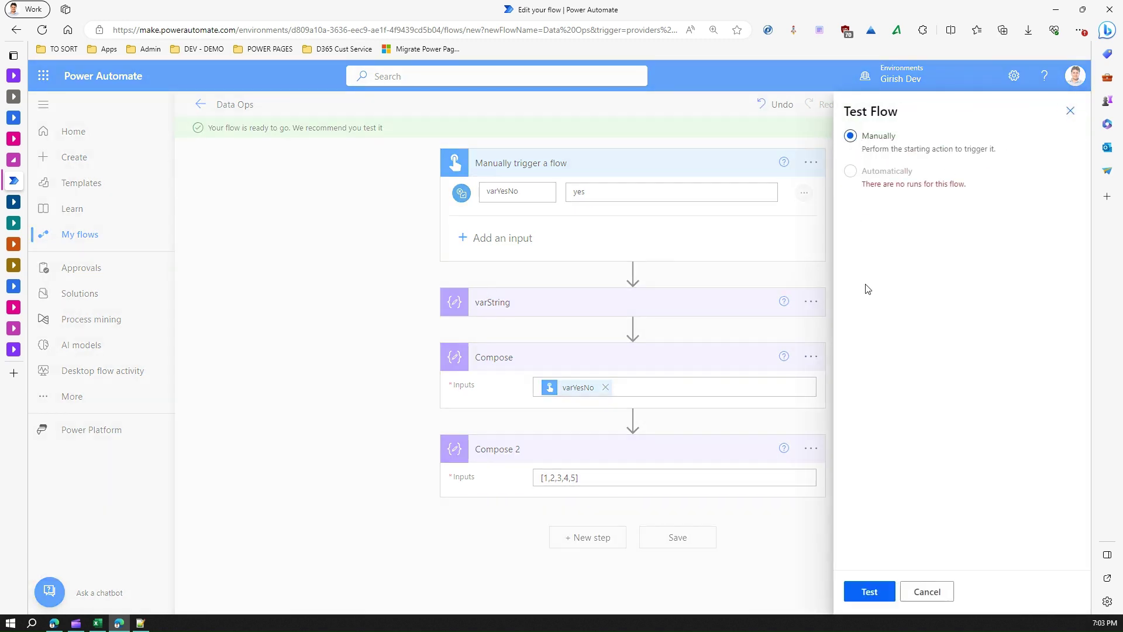
left_click(869, 591)
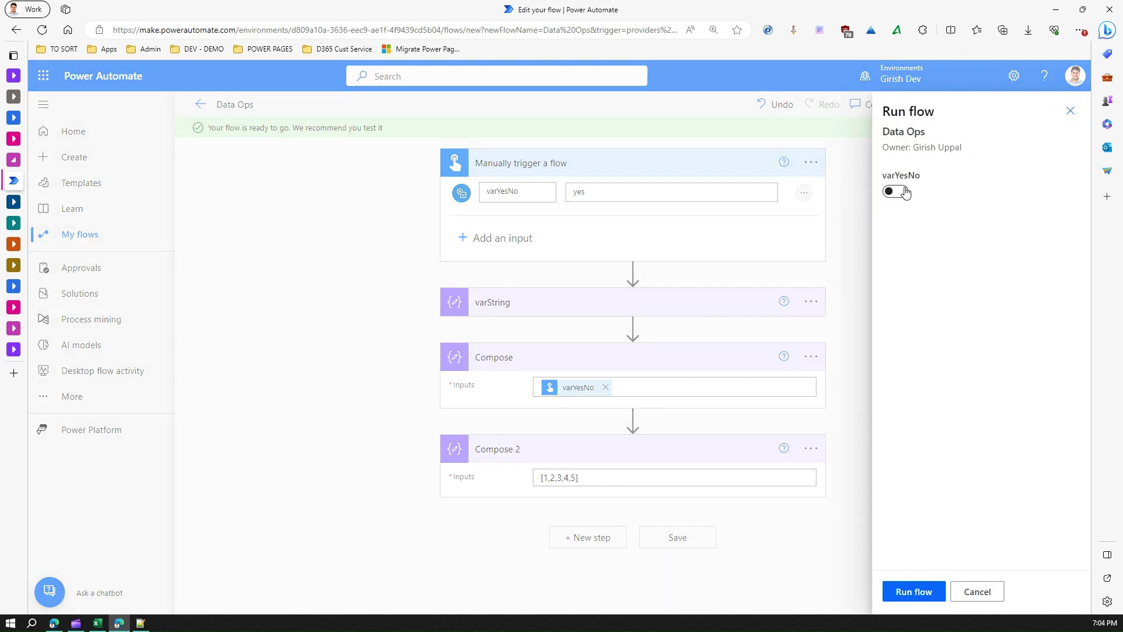
left_click(930, 597)
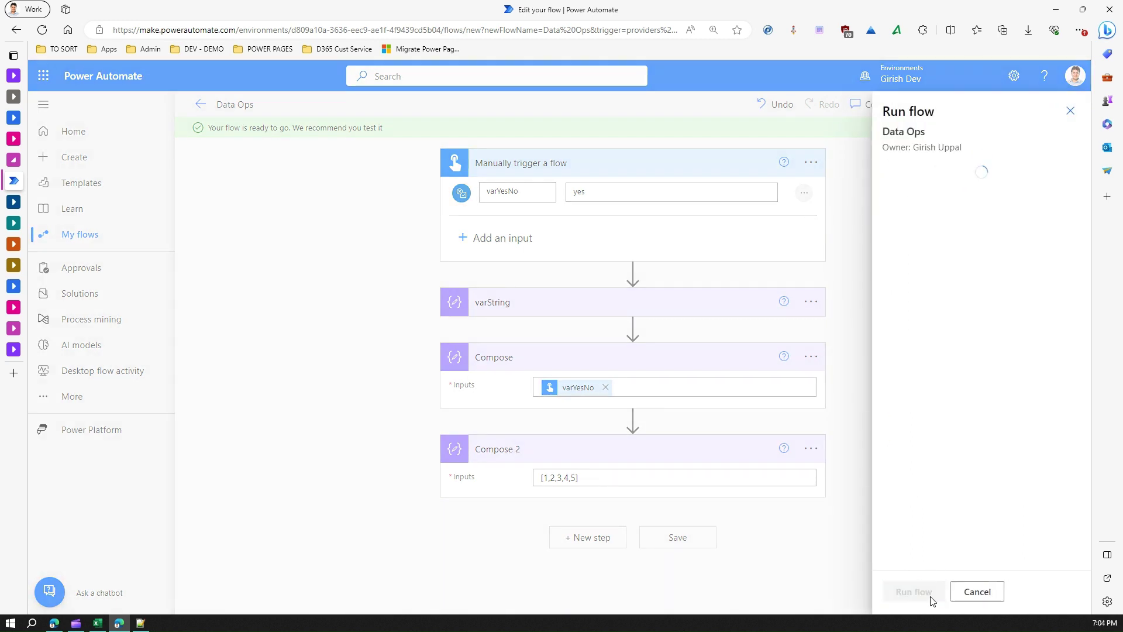
left_click(920, 595)
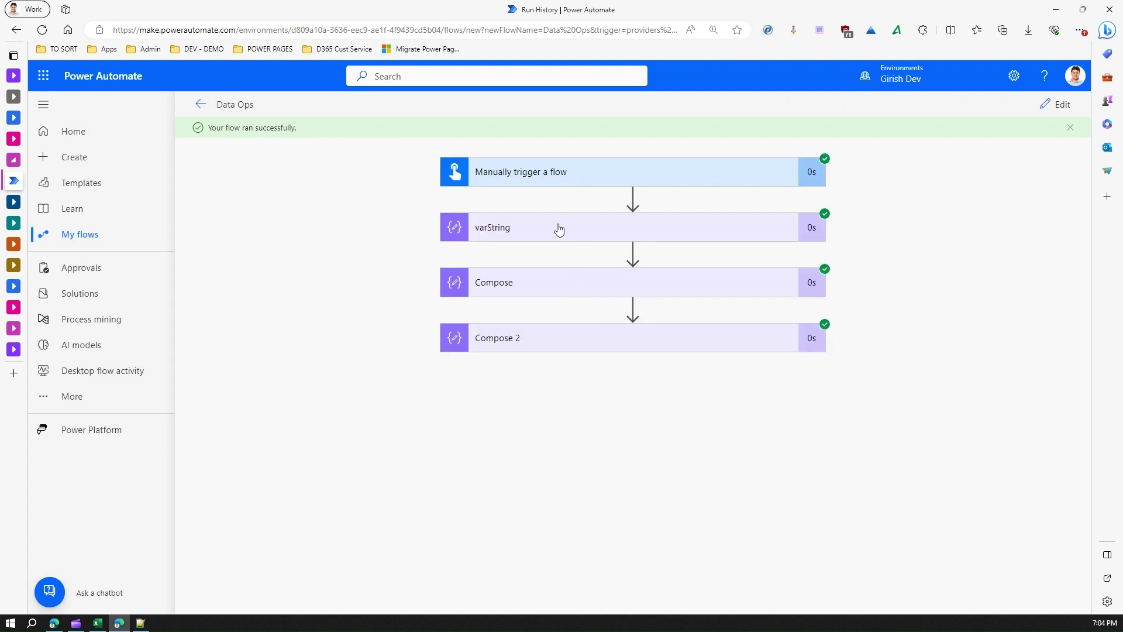
left_click(558, 228)
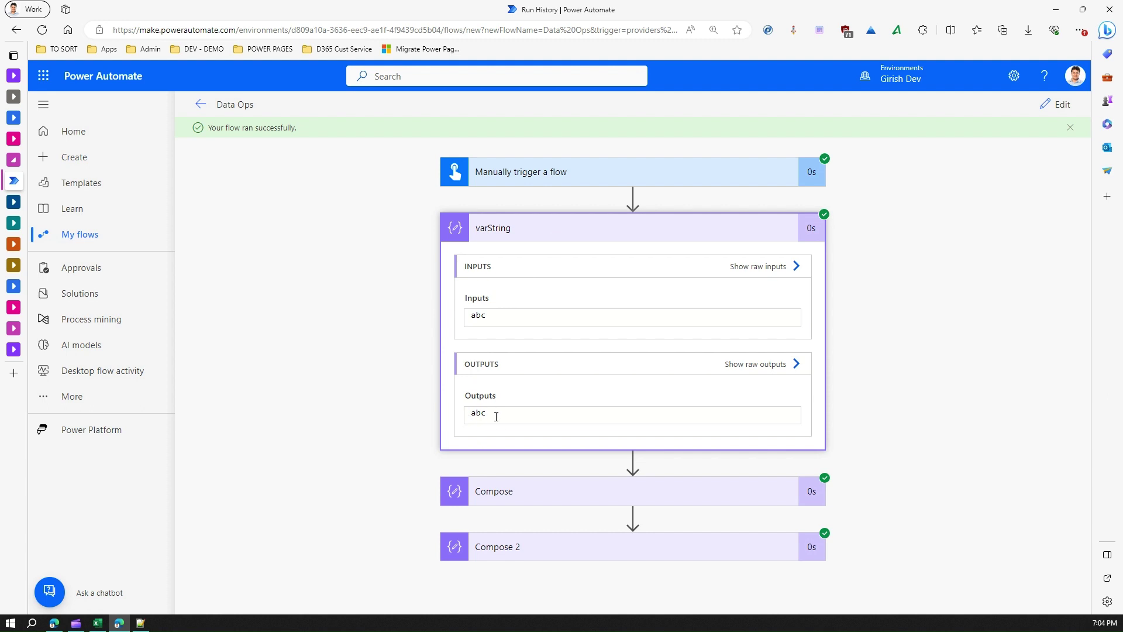
left_click(777, 363)
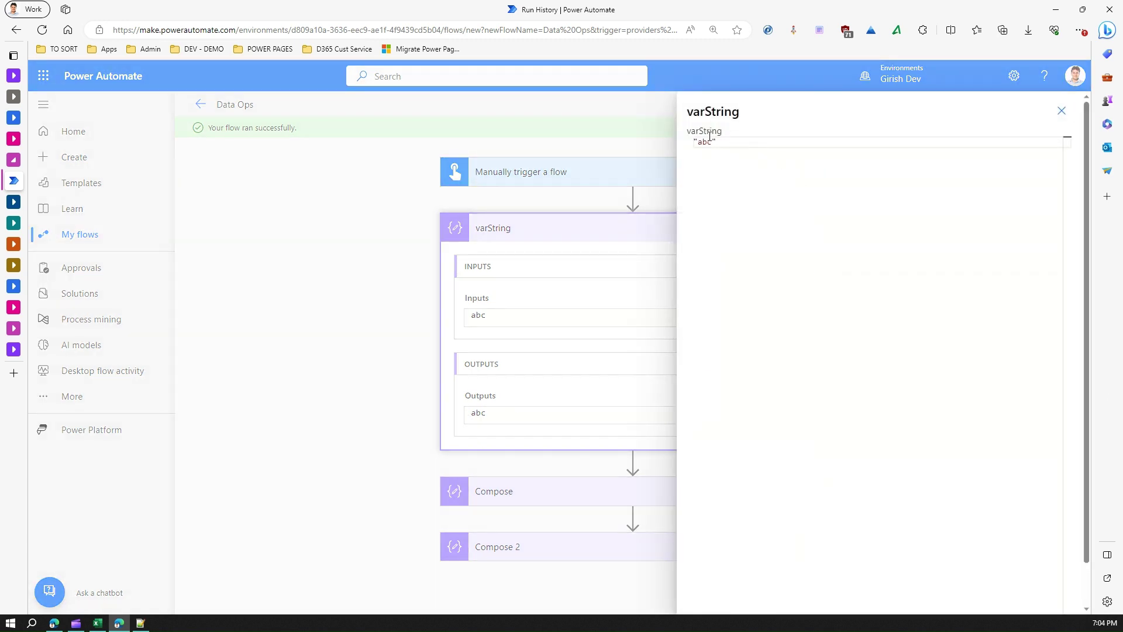
left_click(1061, 111)
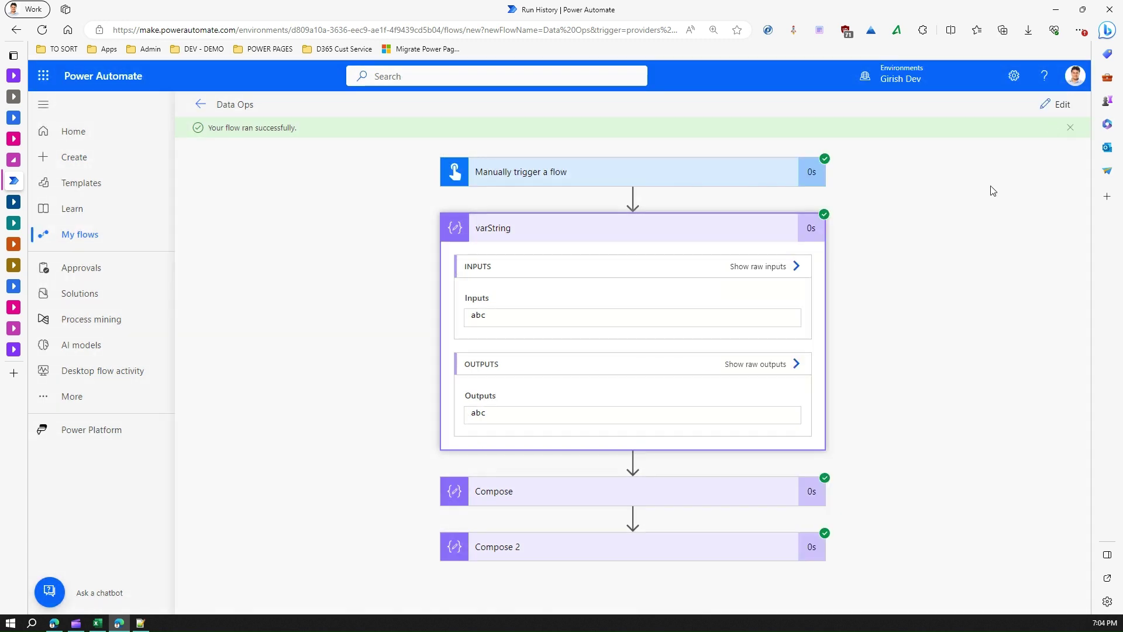
left_click(669, 496)
scroll(671, 494, "down", 3)
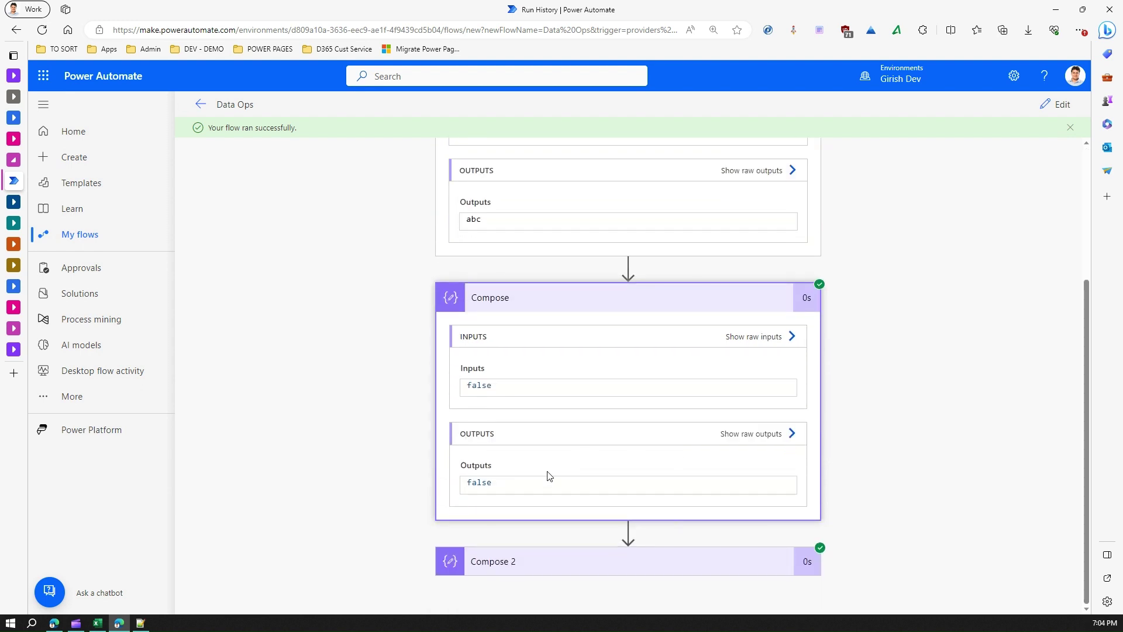
left_click(743, 438)
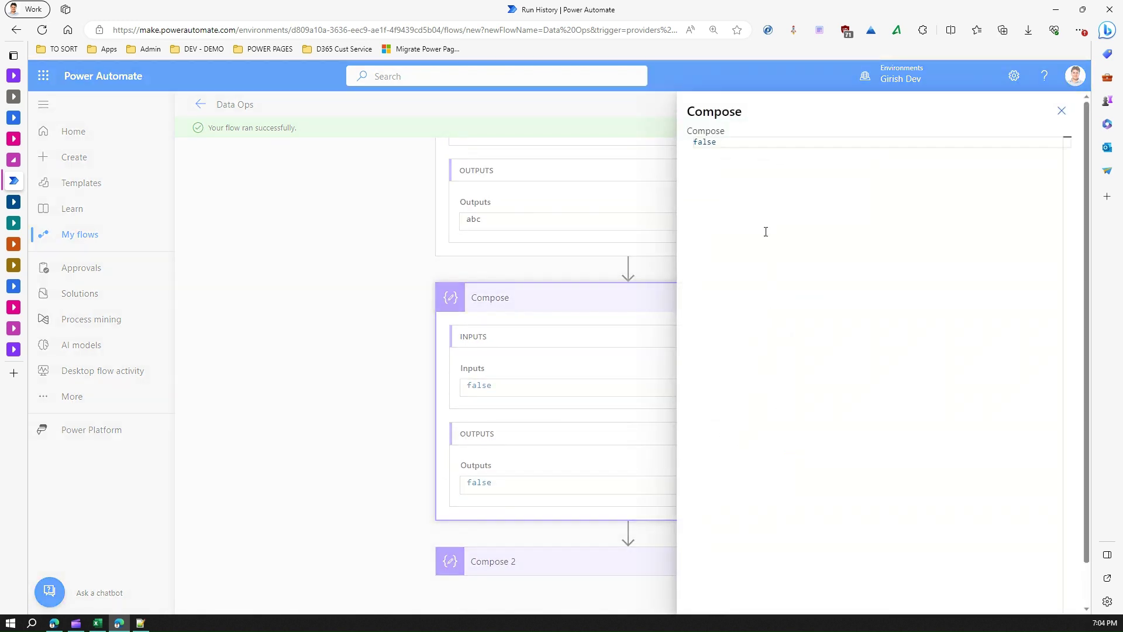
left_click_drag(721, 145, 678, 148)
left_click(1062, 110)
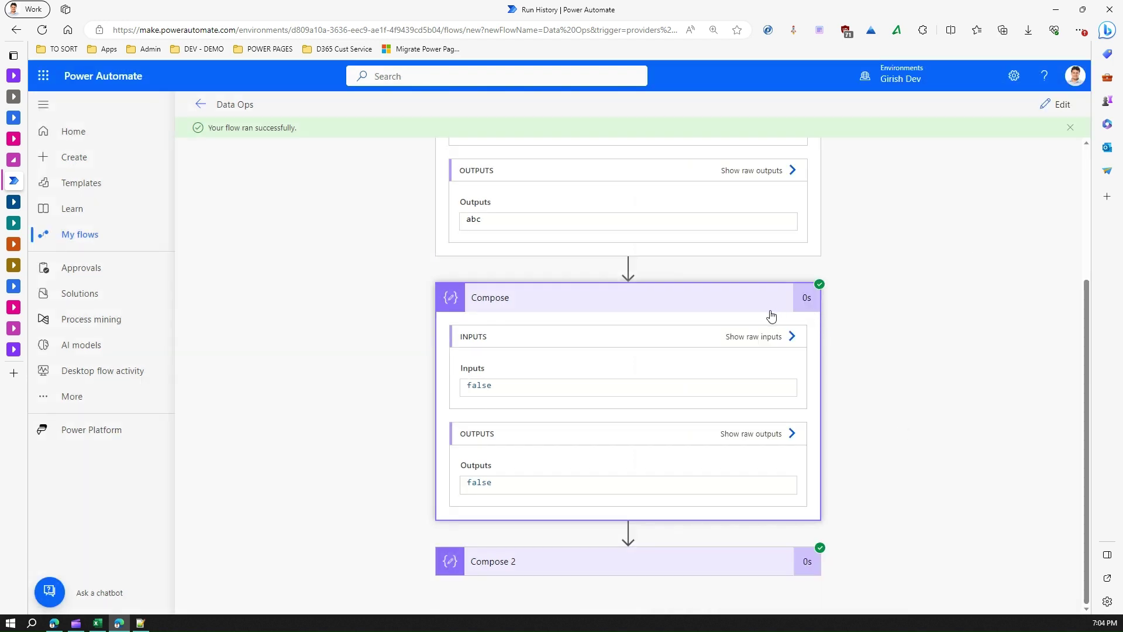
left_click(624, 559)
scroll(692, 567, "down", 3)
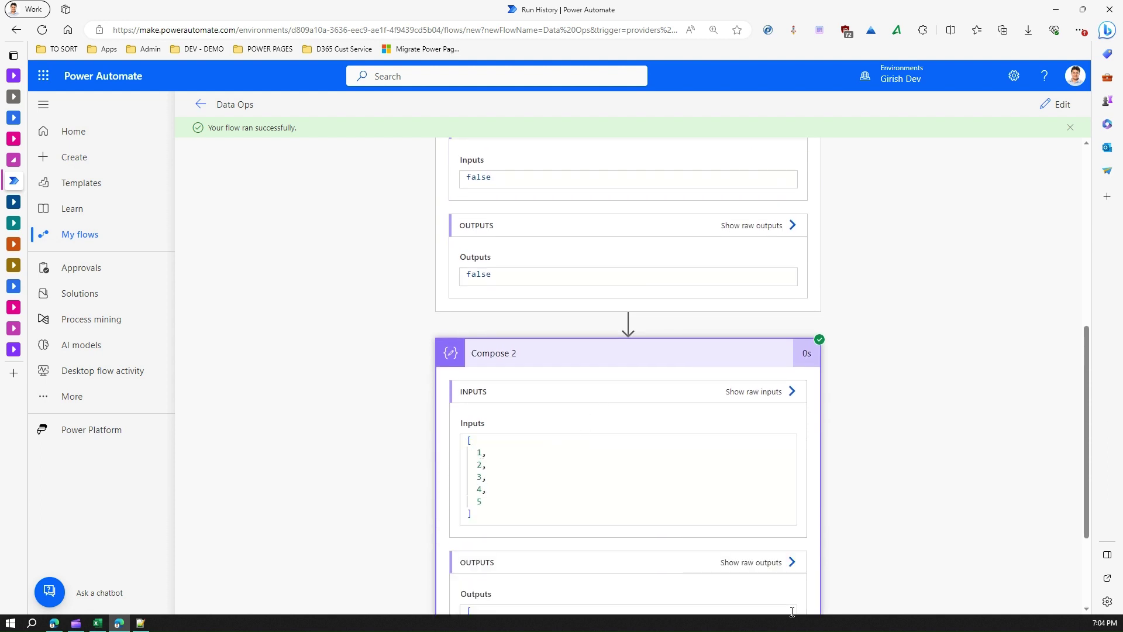
left_click(782, 562)
left_click_drag(735, 209, 670, 141)
left_click(737, 251)
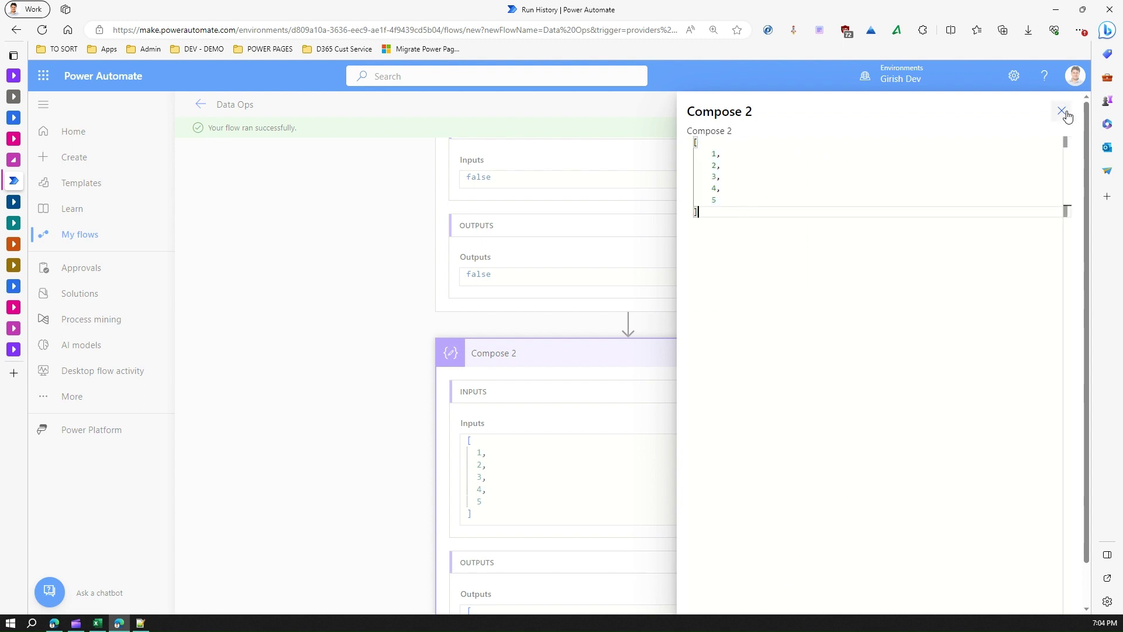
left_click(1061, 112)
scroll(727, 349, "up", 10)
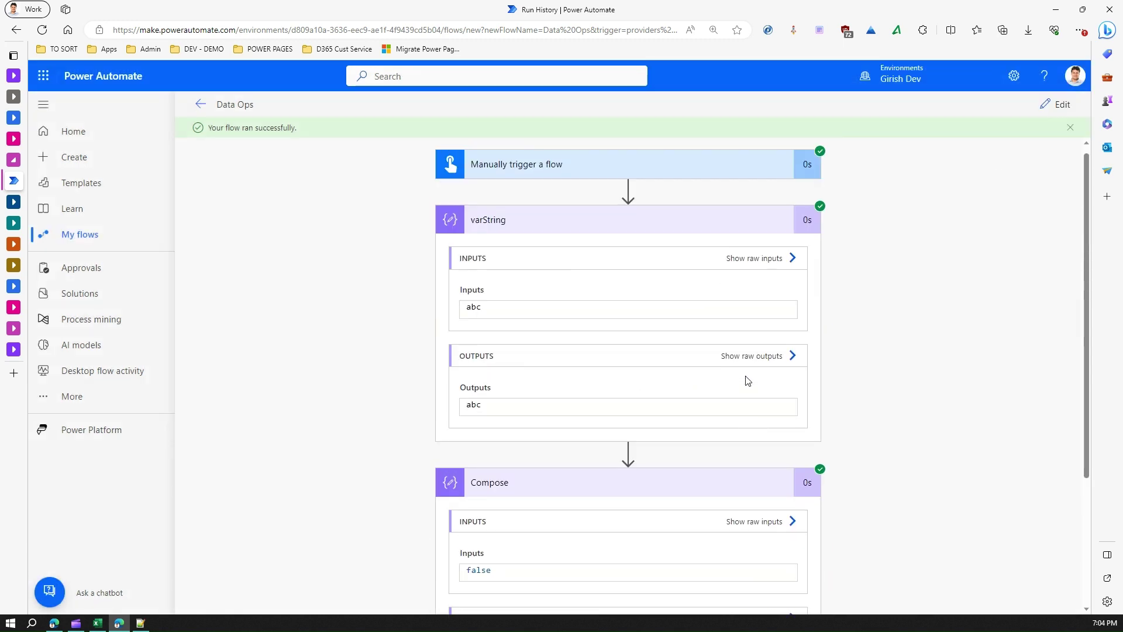
left_click(702, 490)
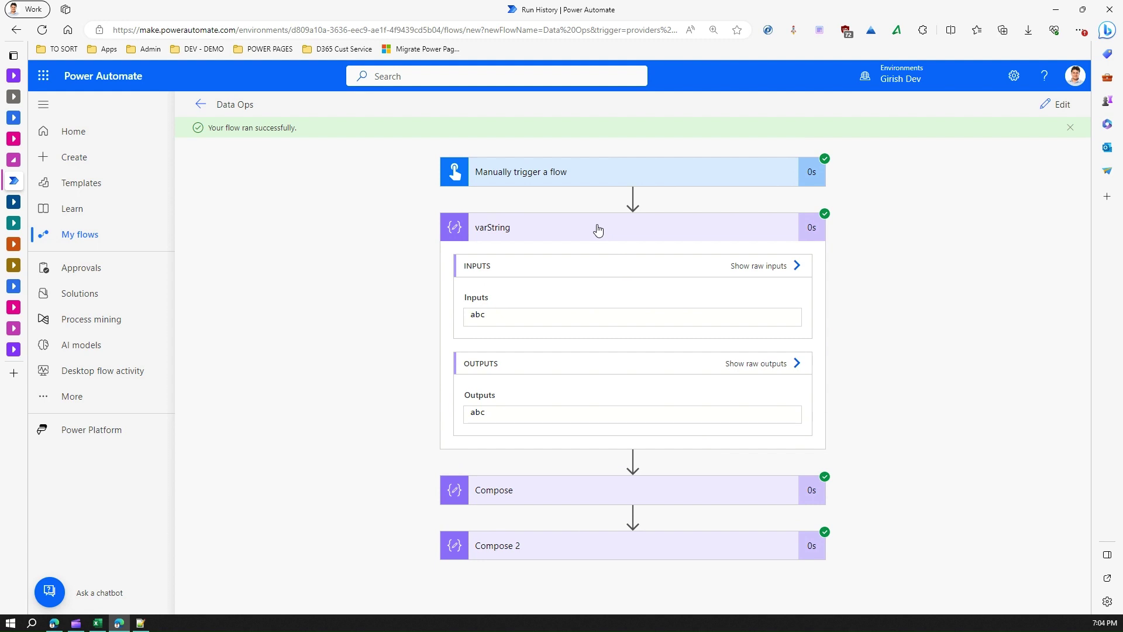
left_click(596, 228)
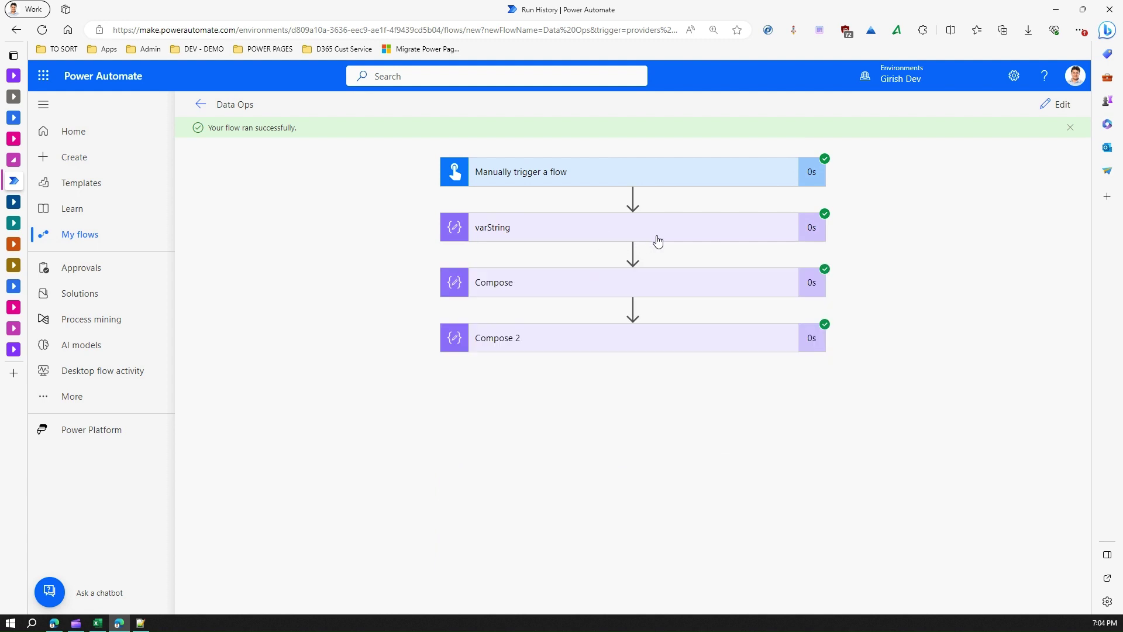
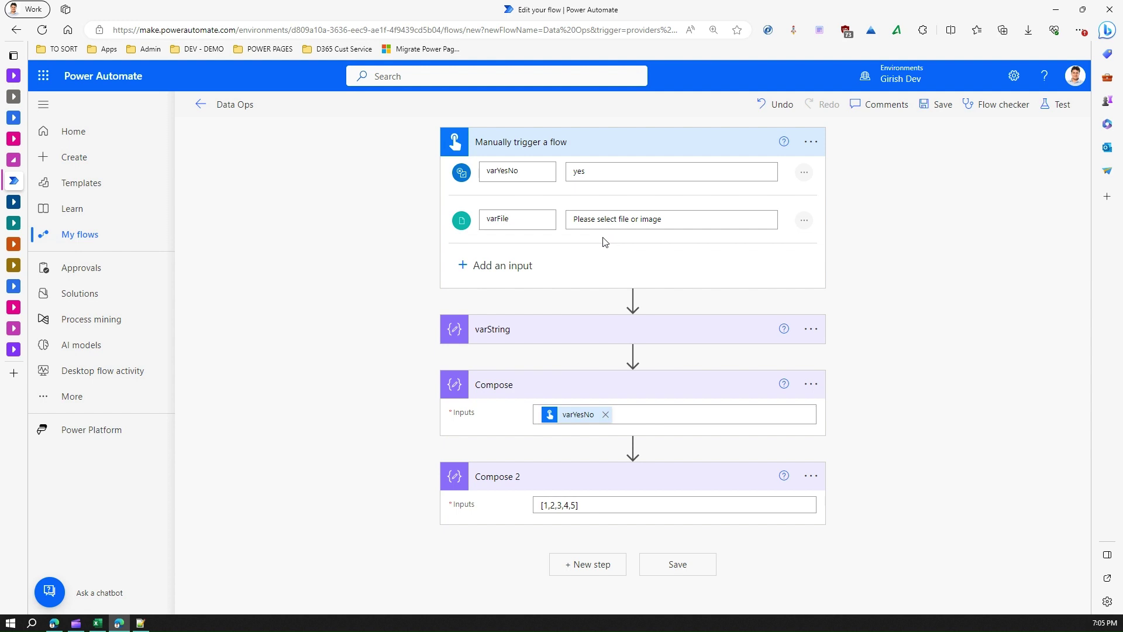
Step: Replace varYesNo with the varFile dynamic value in the Compose inputs, then save the flow
left_click(605, 415)
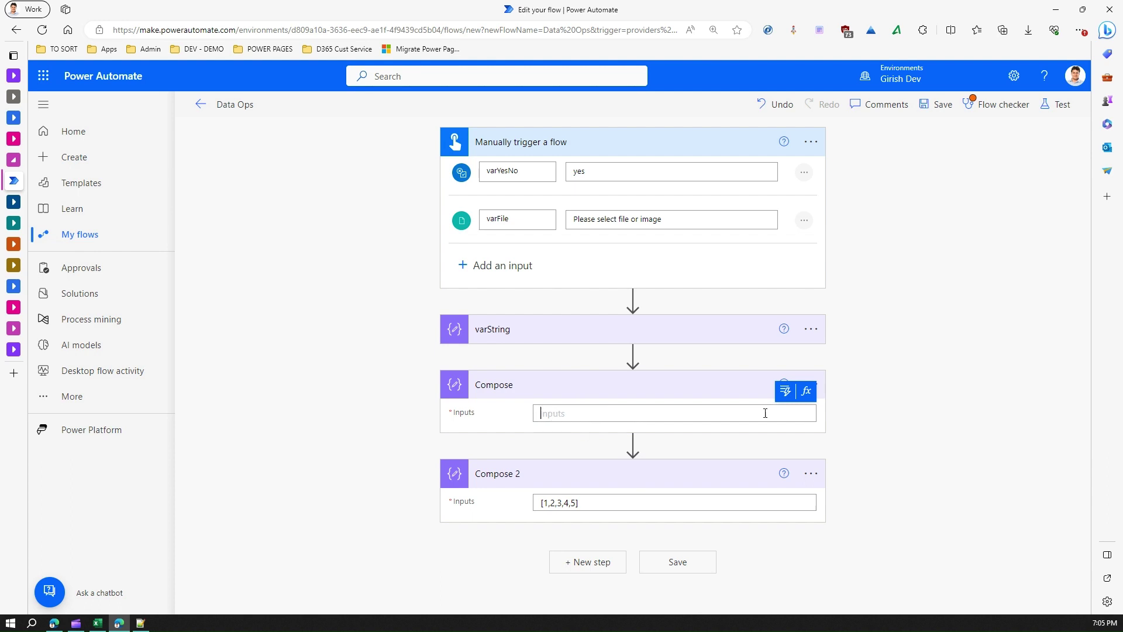
left_click(784, 391)
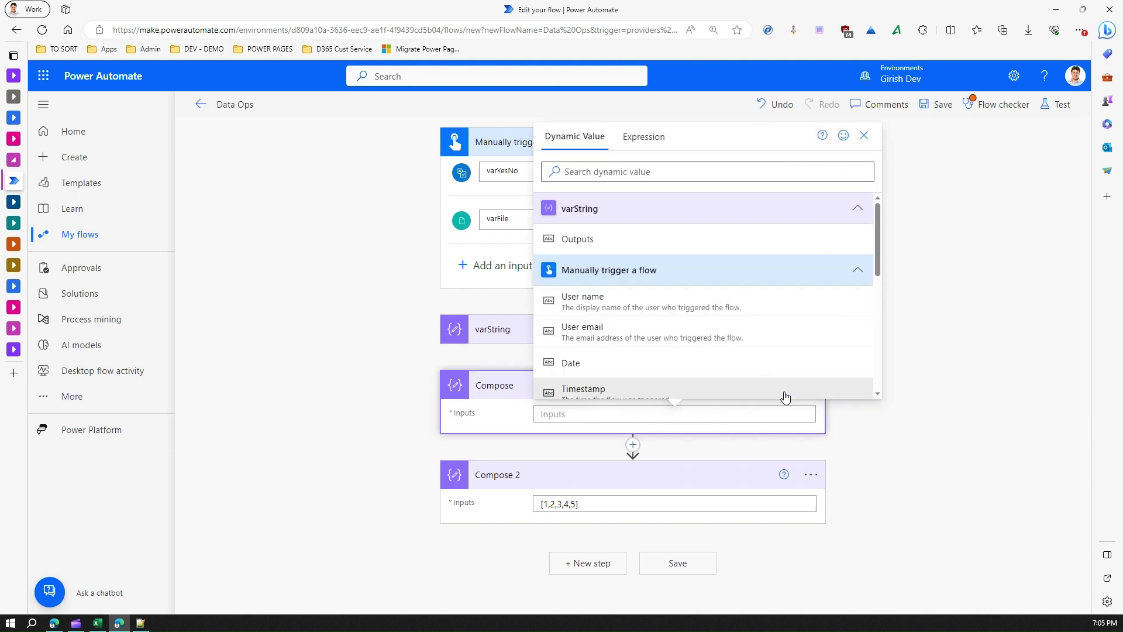
left_click(680, 174)
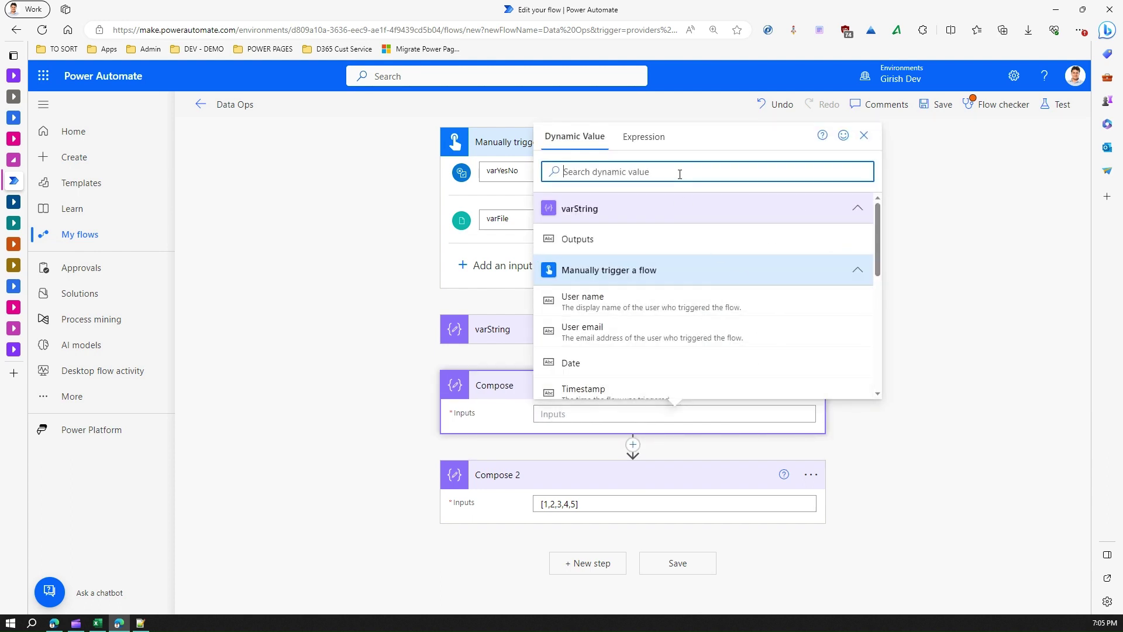
type("var")
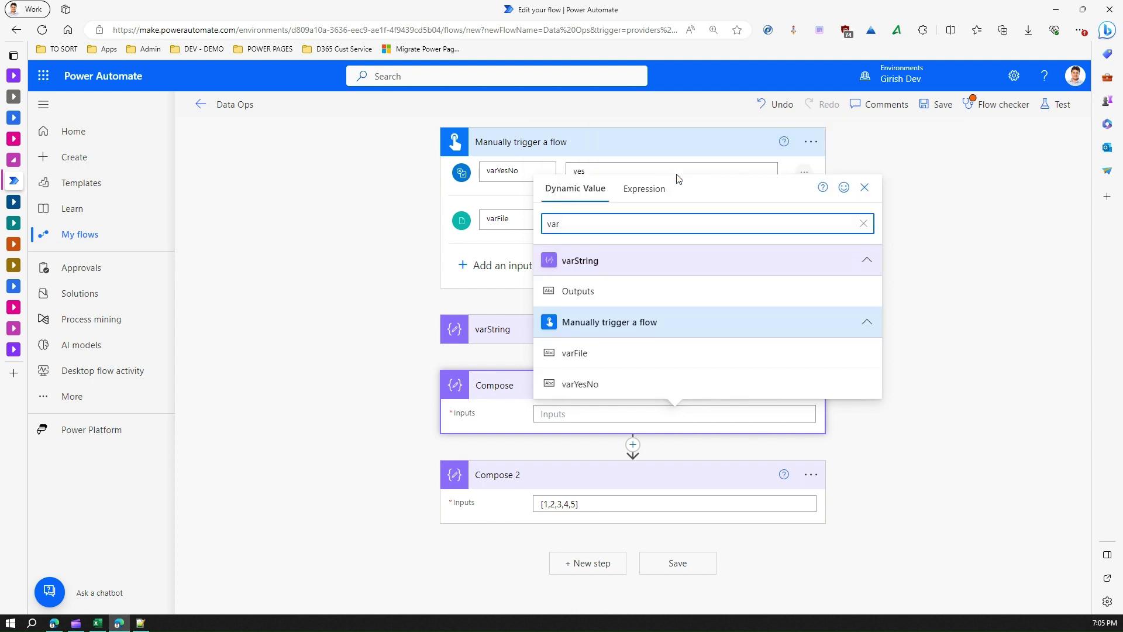
left_click(576, 354)
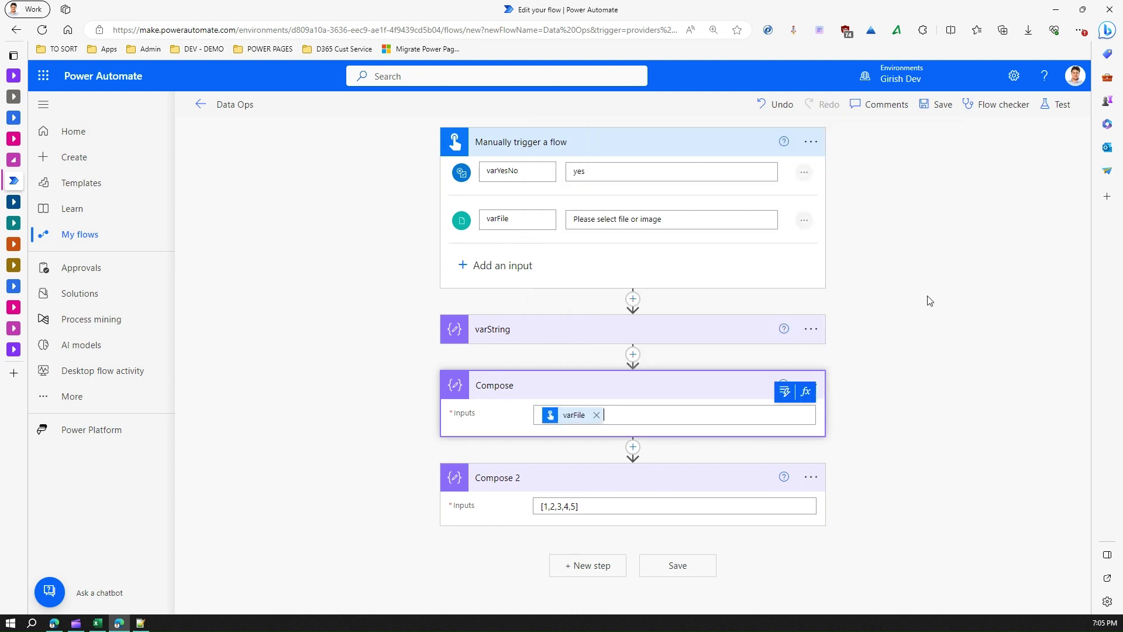
left_click(928, 110)
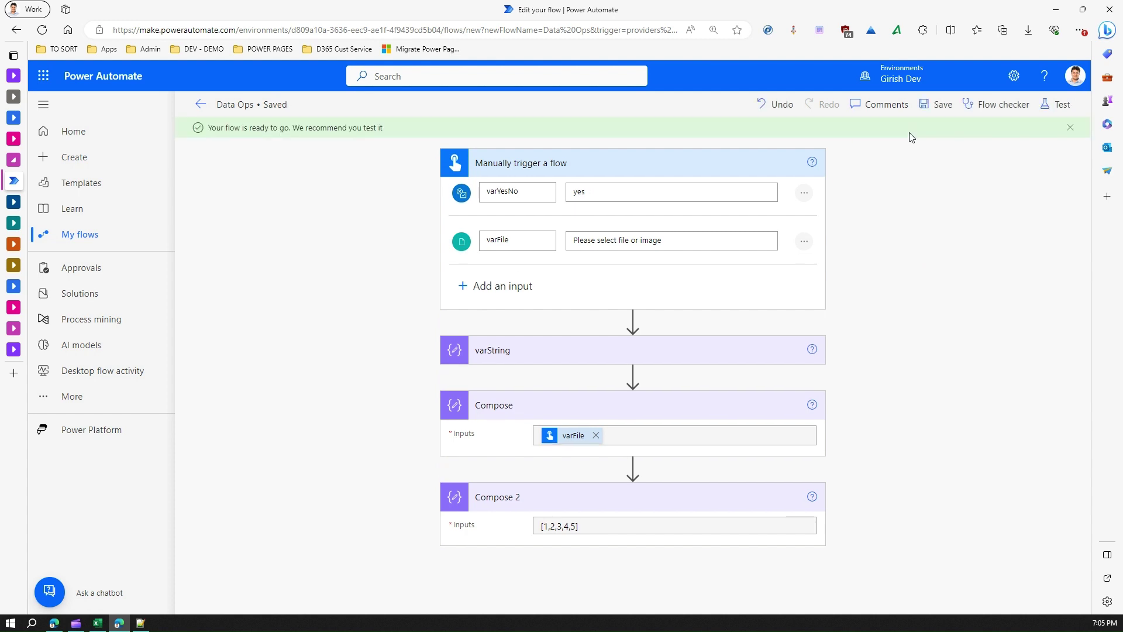
Step: Run a manual test with varYesNo switched on and the profile PNG image as varFile
left_click(1056, 104)
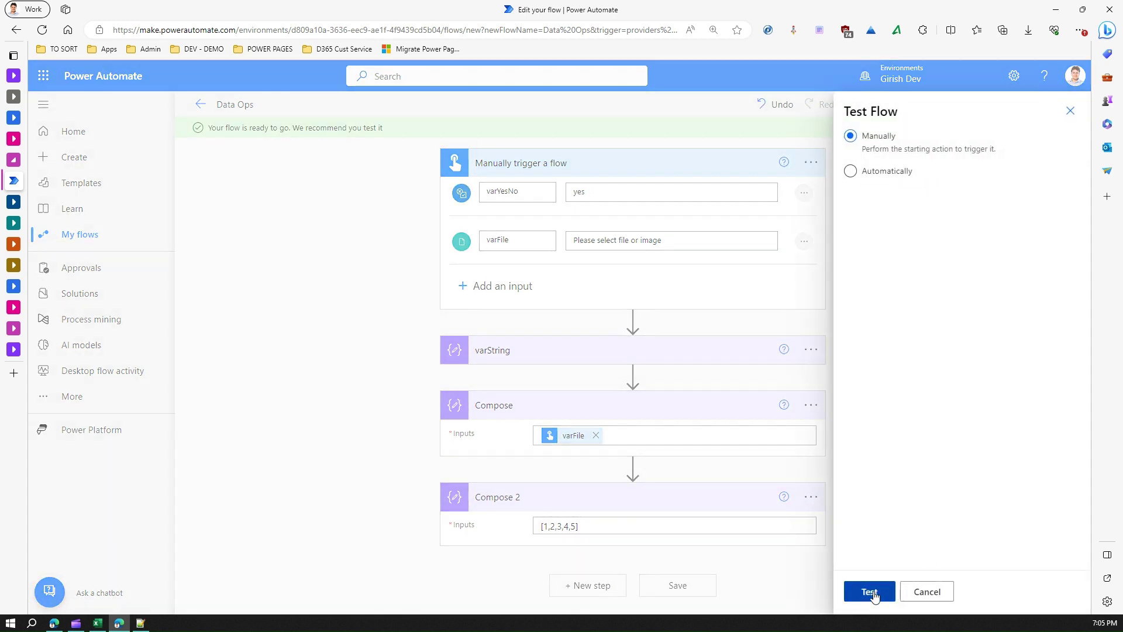
left_click(871, 592)
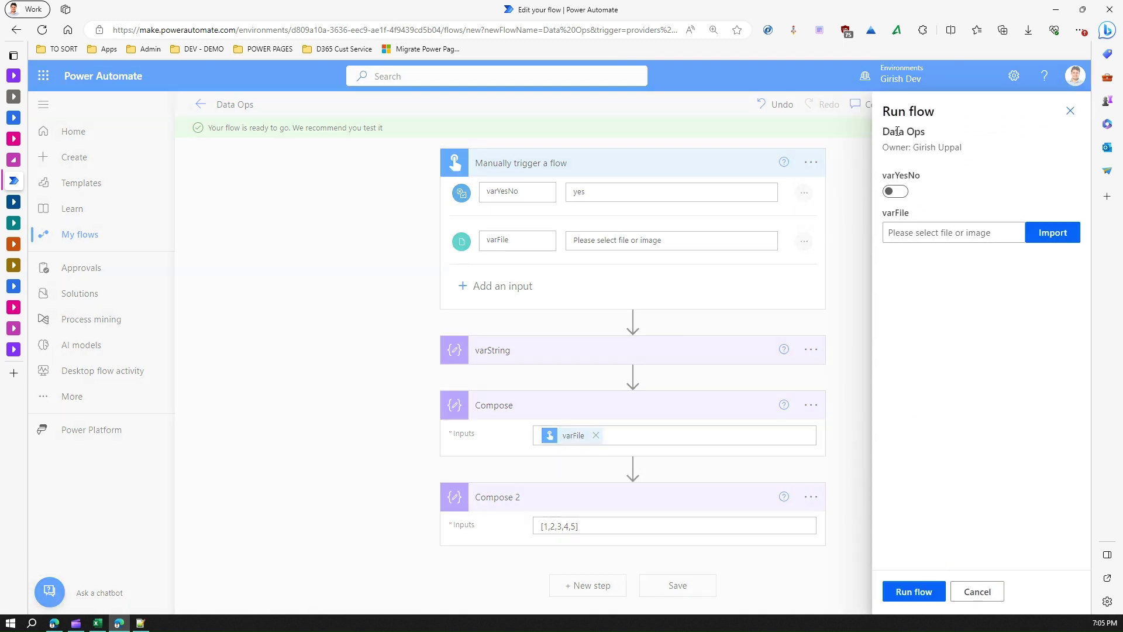
left_click(895, 192)
left_click(1060, 239)
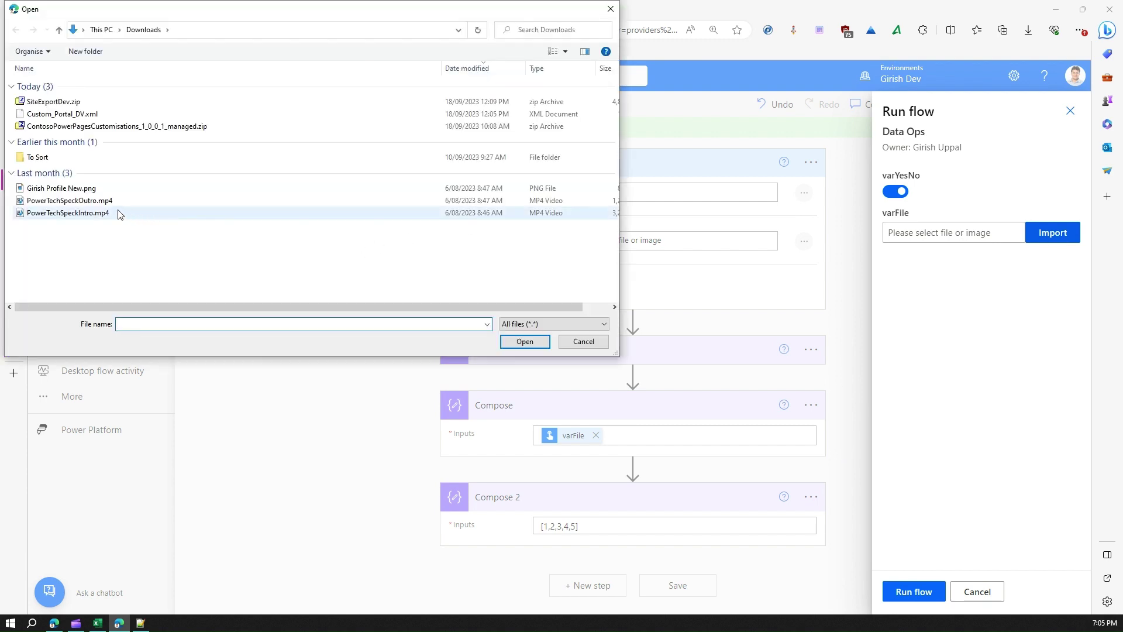
left_click(80, 191)
double_click(80, 191)
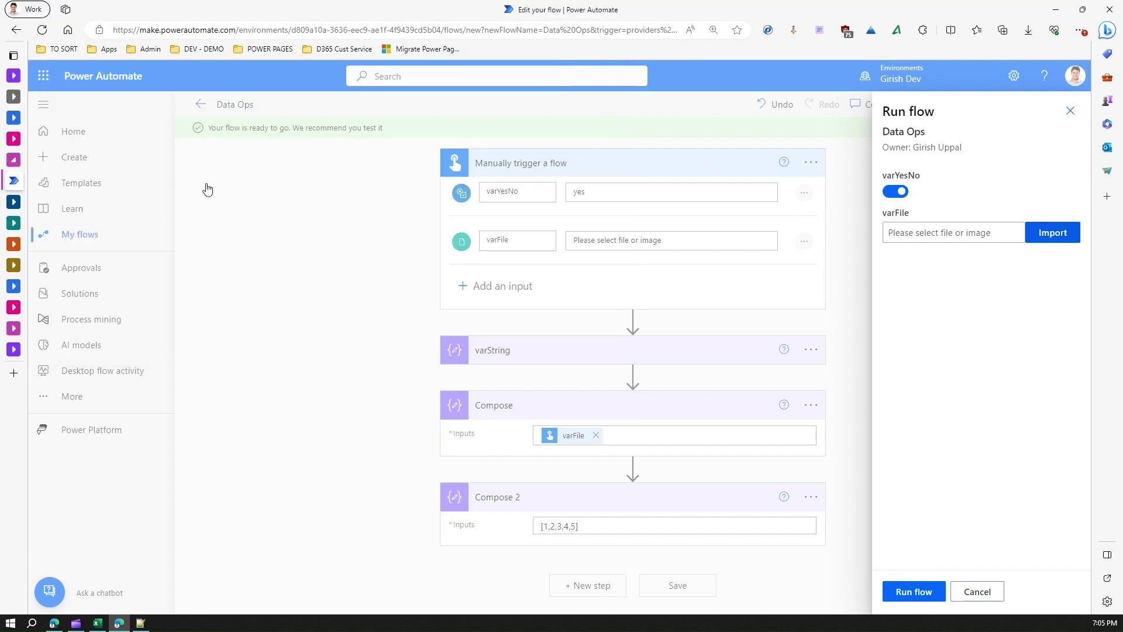
left_click(921, 592)
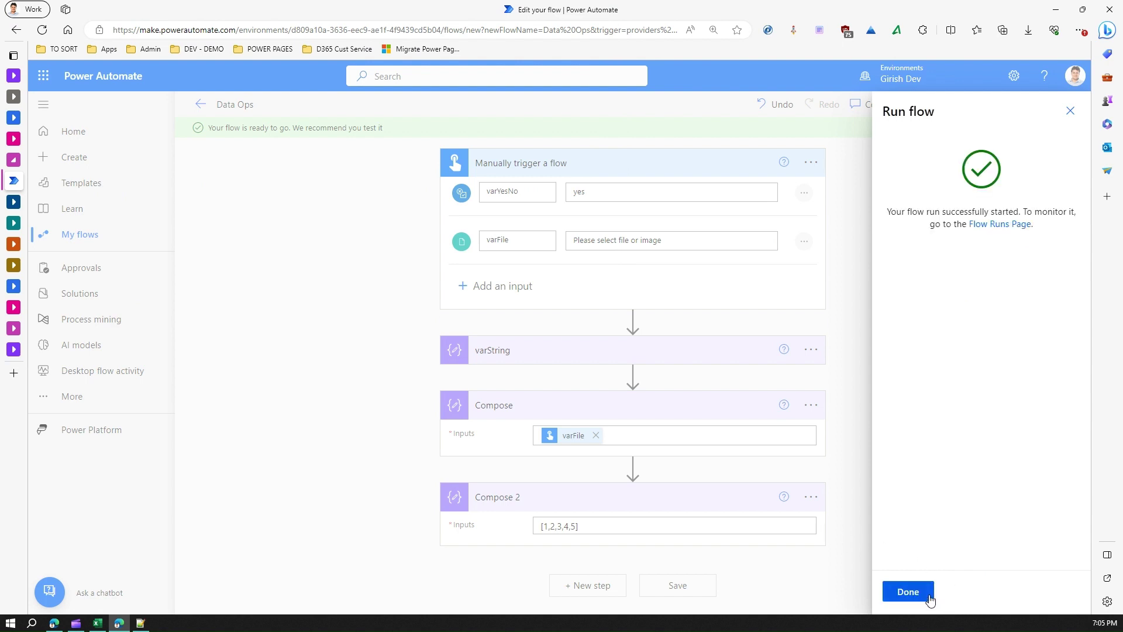
left_click(907, 592)
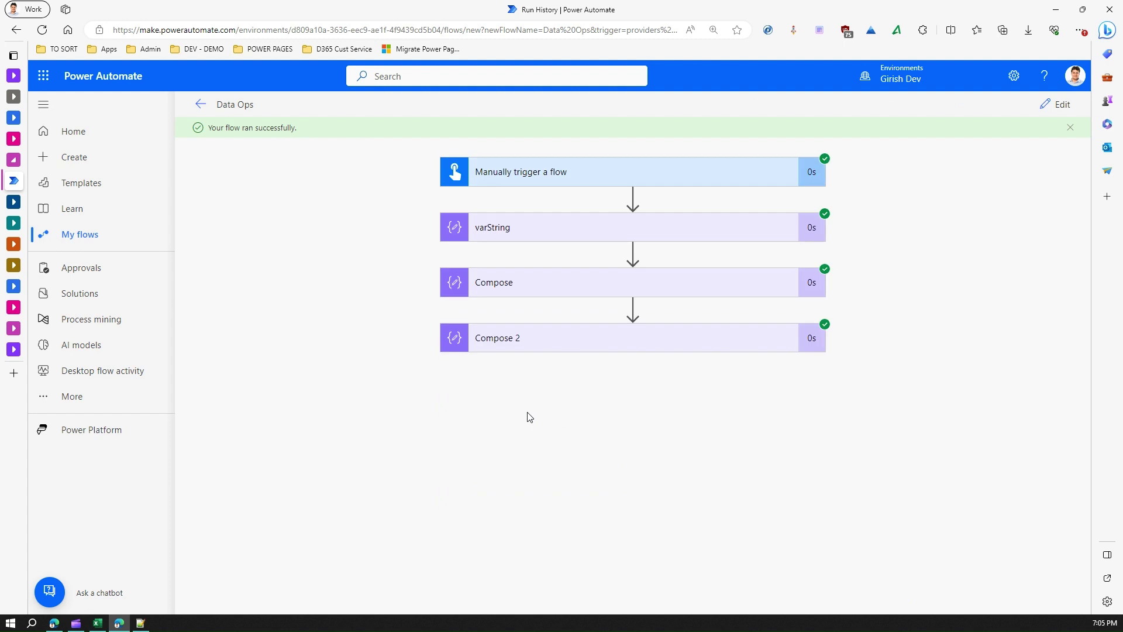
Step: Inspect varString's run details and download the Compose output to view its base64 file content
left_click(521, 228)
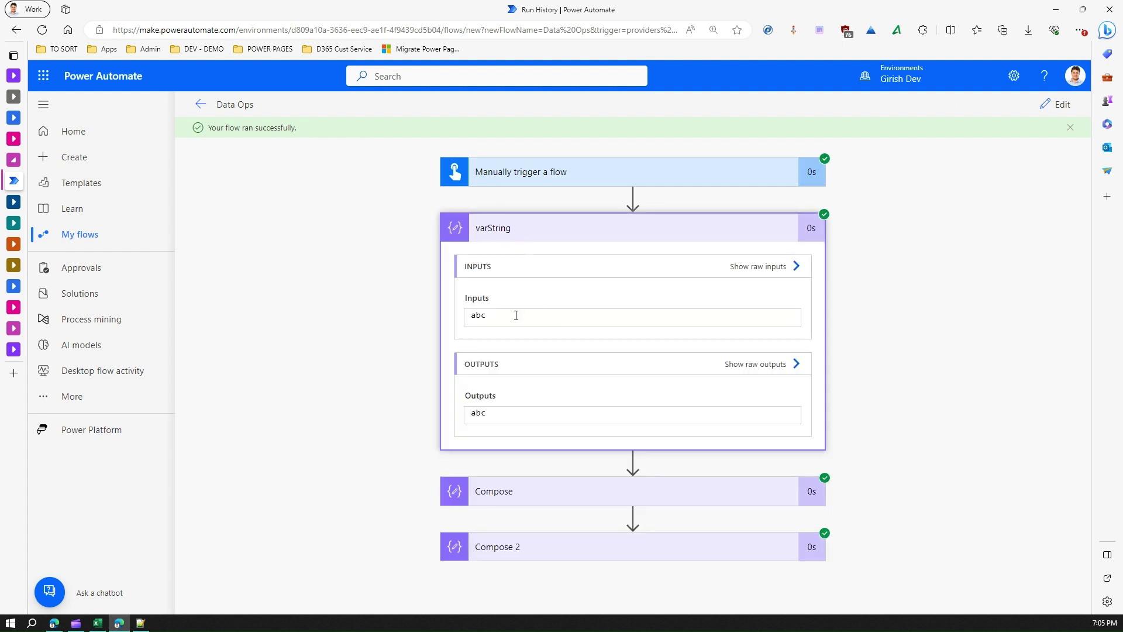
left_click(506, 231)
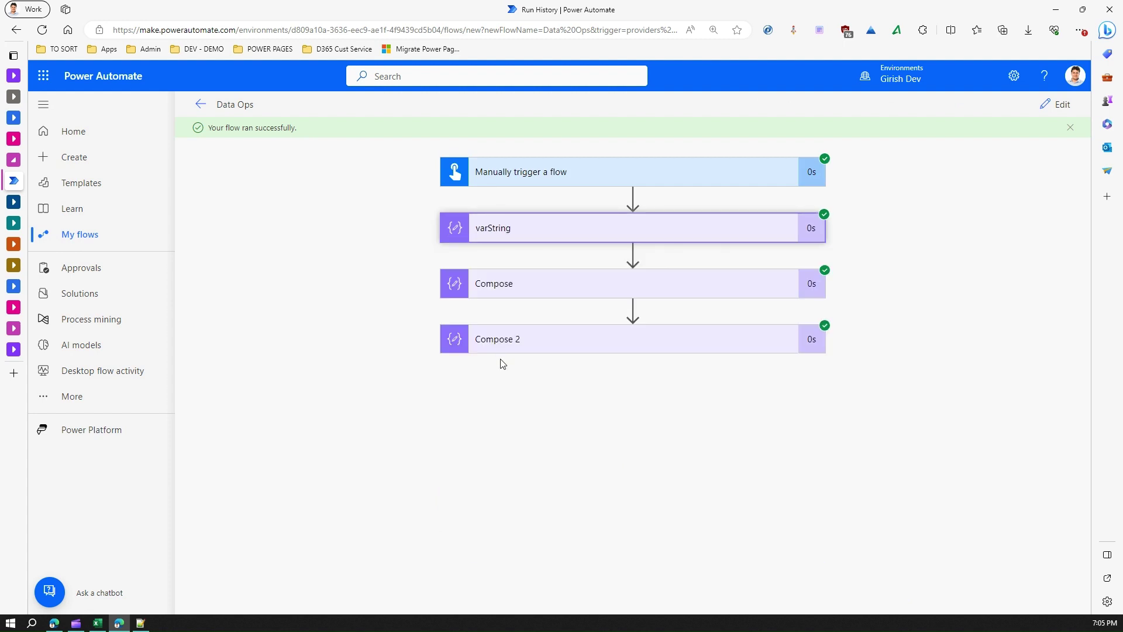
left_click(494, 296)
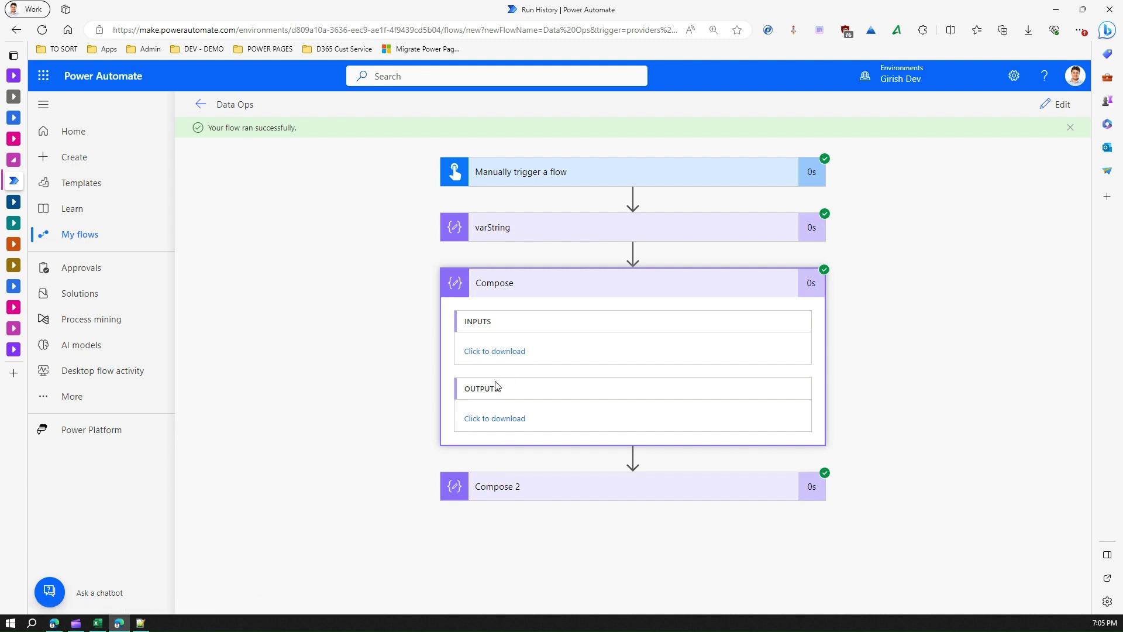
left_click(490, 419)
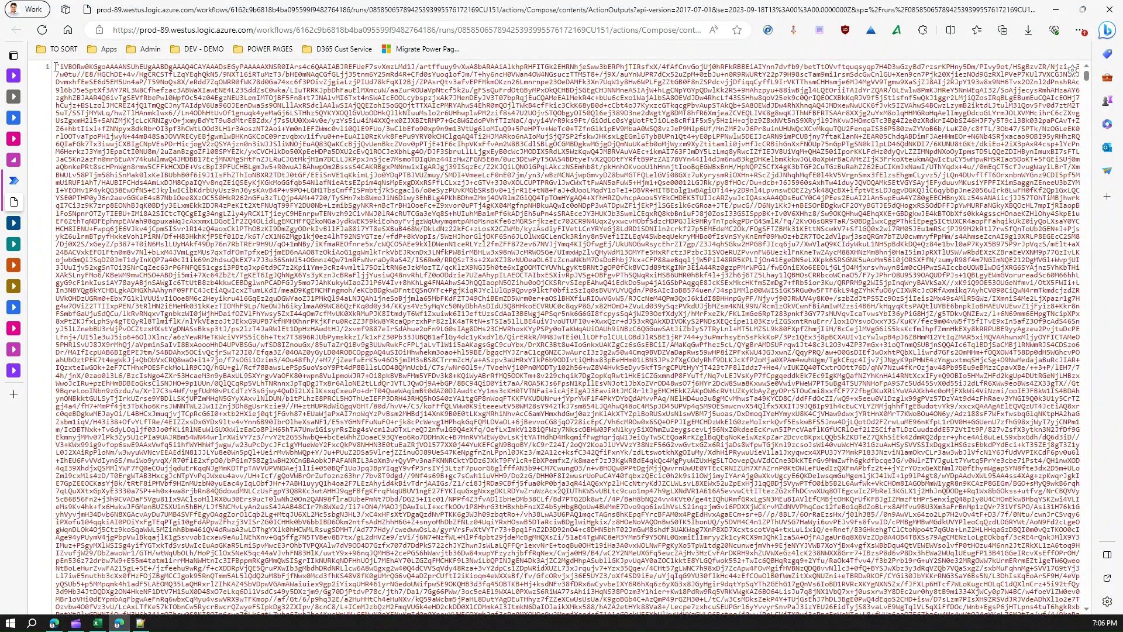
left_click_drag(56, 66, 1058, 630)
left_click(800, 444)
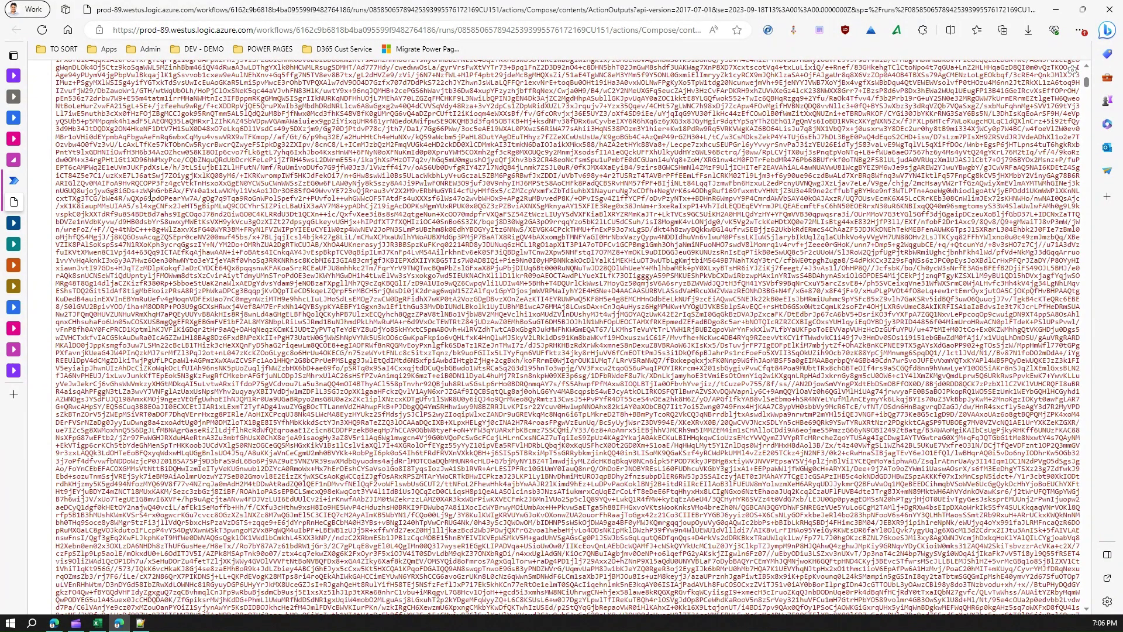
Step: Back in the run history, check the trigger's inputs and outputs, then reopen the flow for editing
scroll(151, 197, "up", 8)
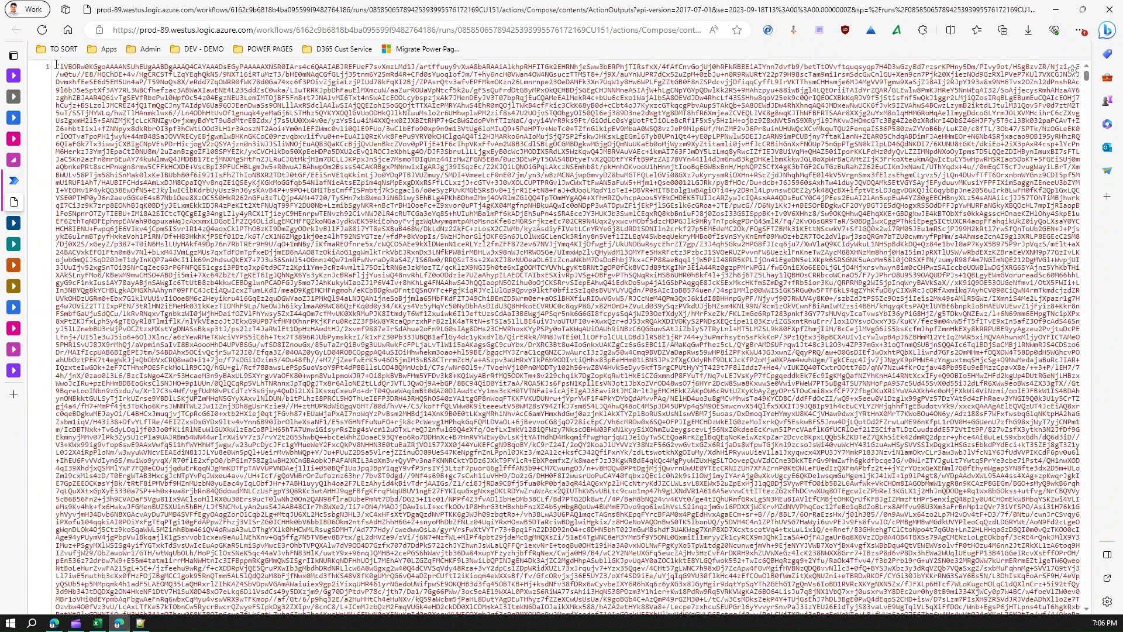
left_click(14, 181)
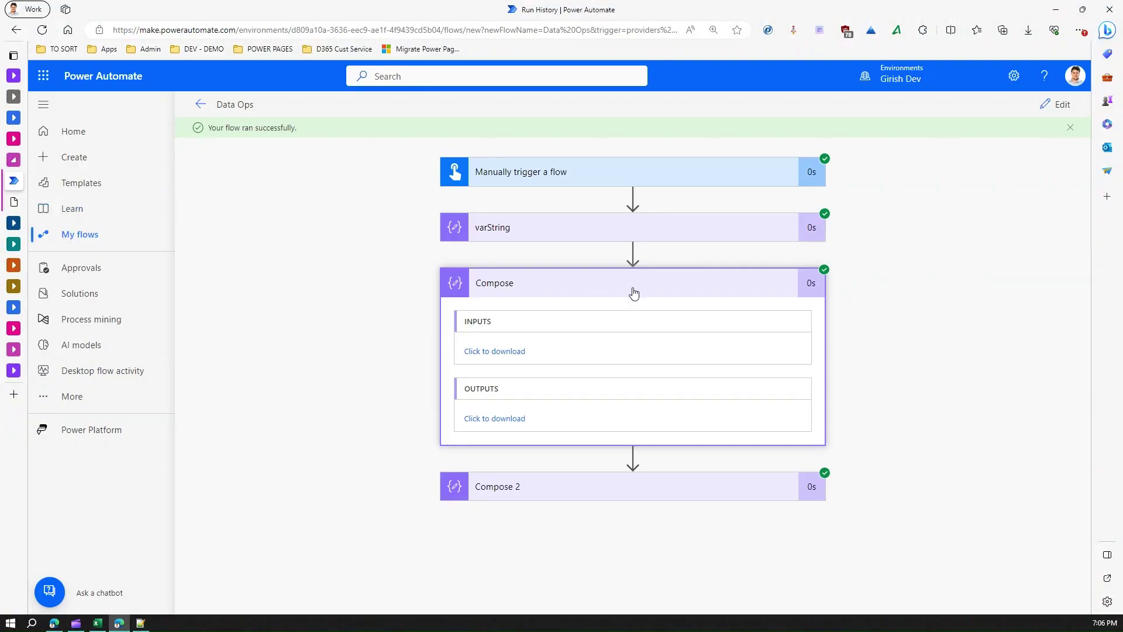
left_click(599, 182)
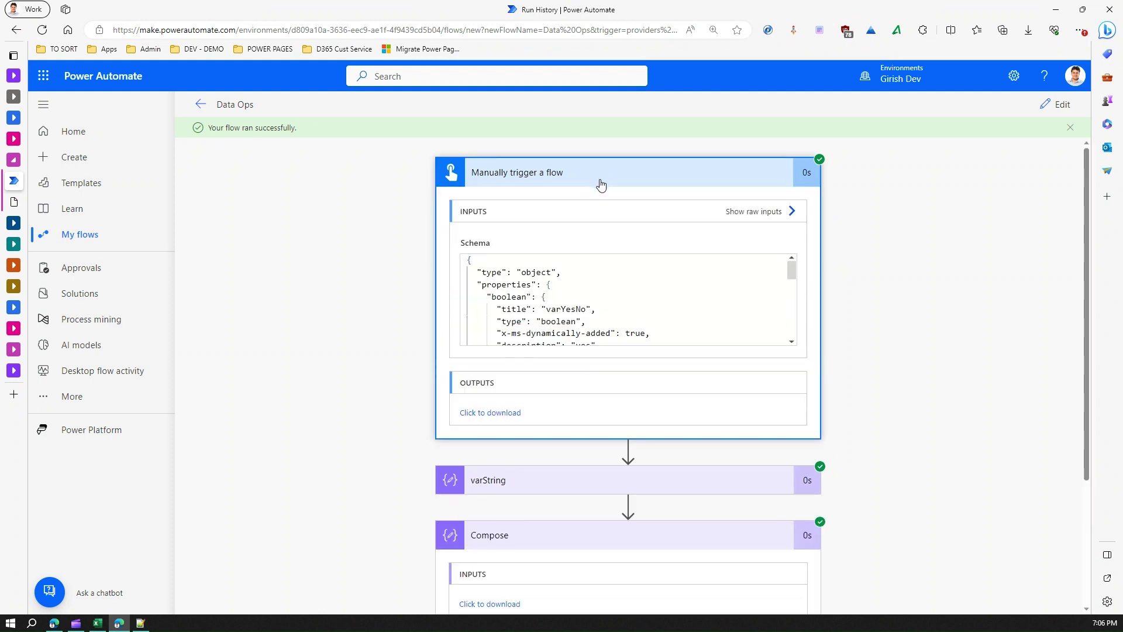
left_click(1053, 105)
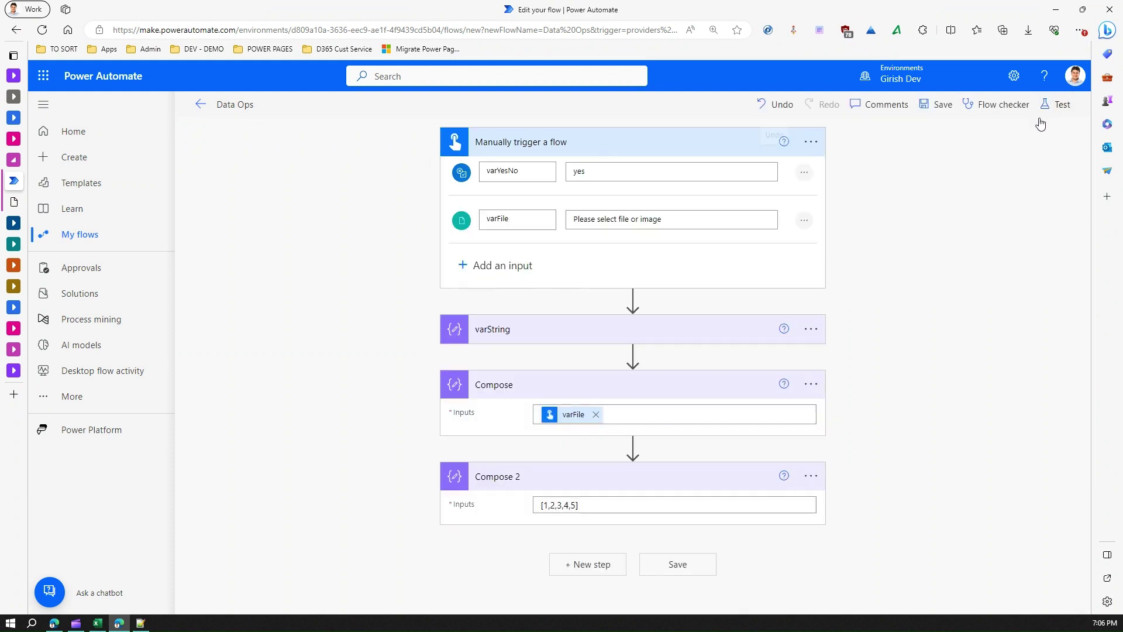
Step: Add an Email trigger input named varEmail and a Date trigger input named varDate
left_click(516, 262)
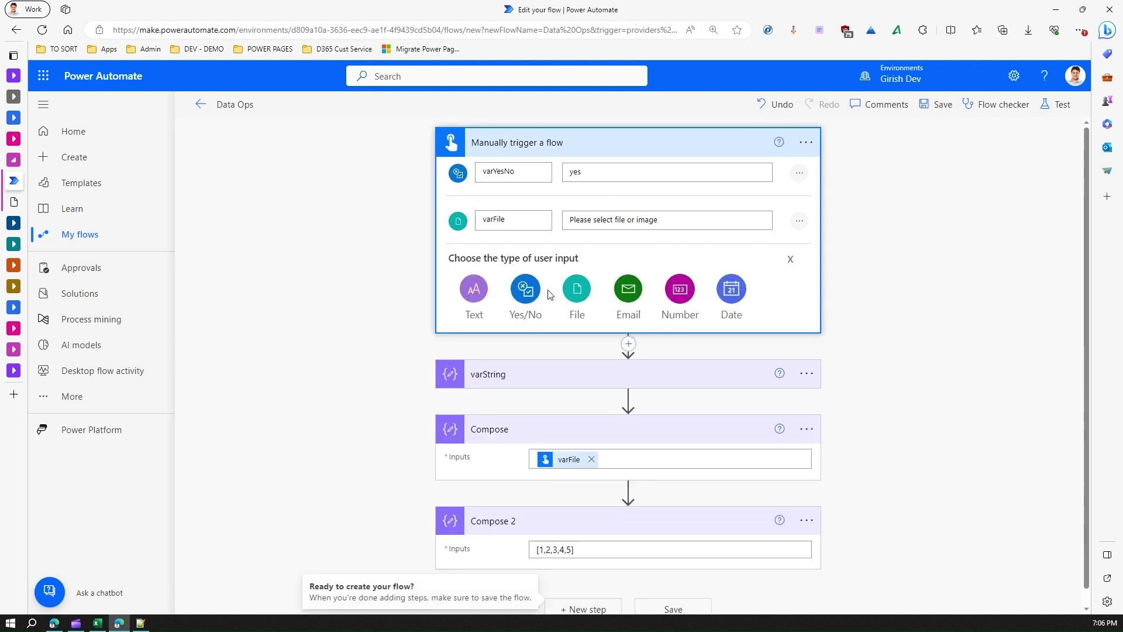
left_click(629, 289)
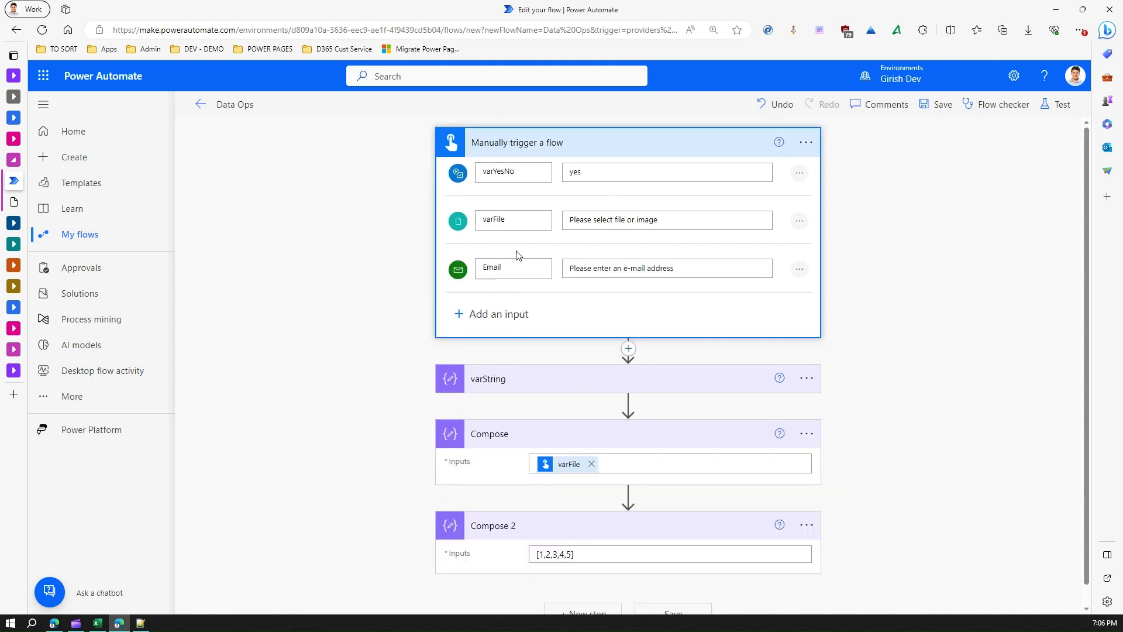
left_click_drag(537, 273, 444, 266)
type("var")
left_click(496, 320)
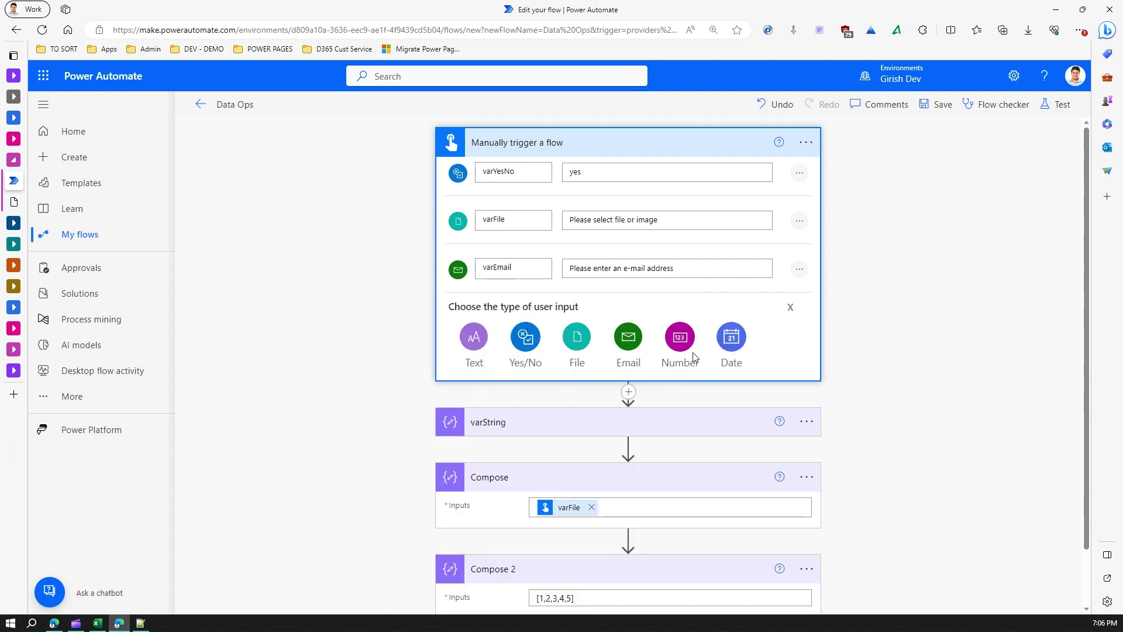
left_click(735, 339)
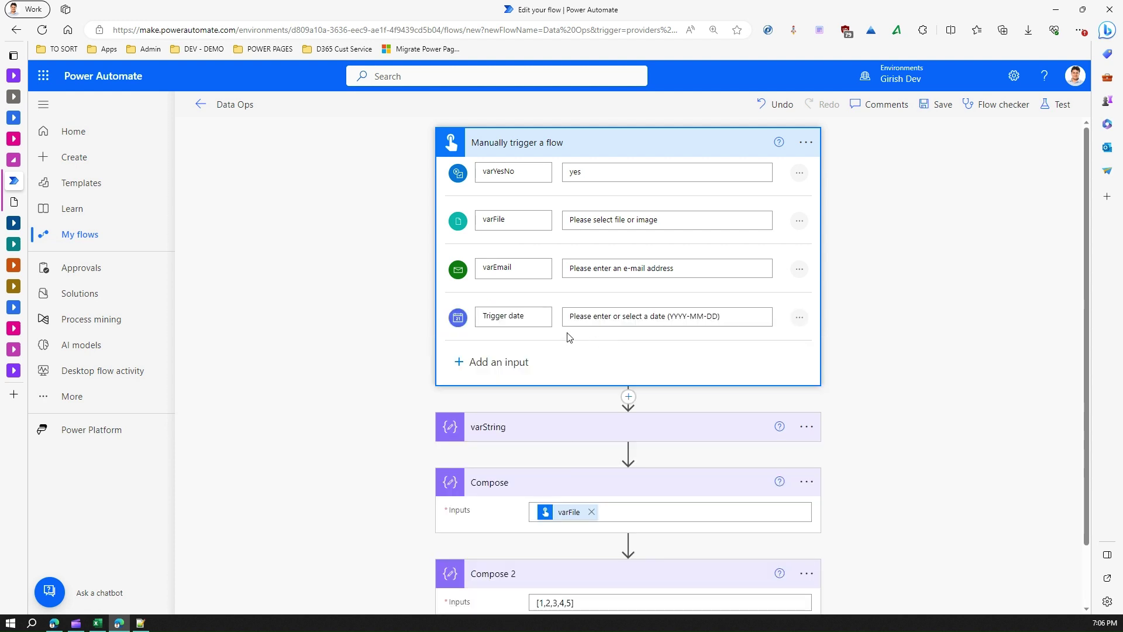
triple_click(522, 320)
type("varDate")
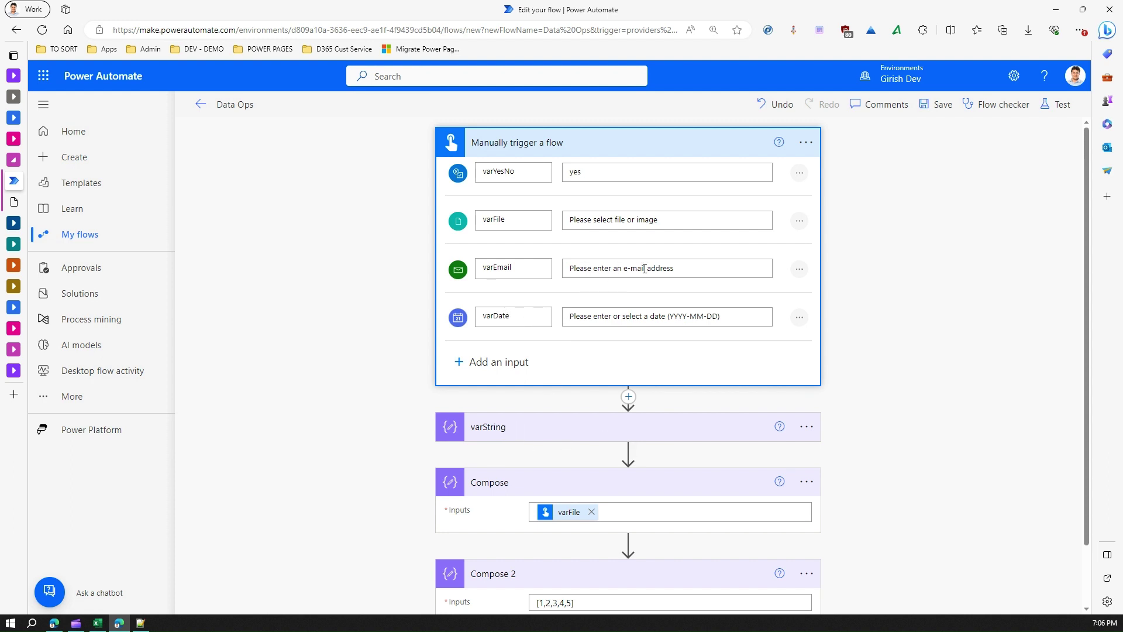
Step: Clear varFile from the Compose inputs and select the abc value in varString's inputs
left_click(590, 512)
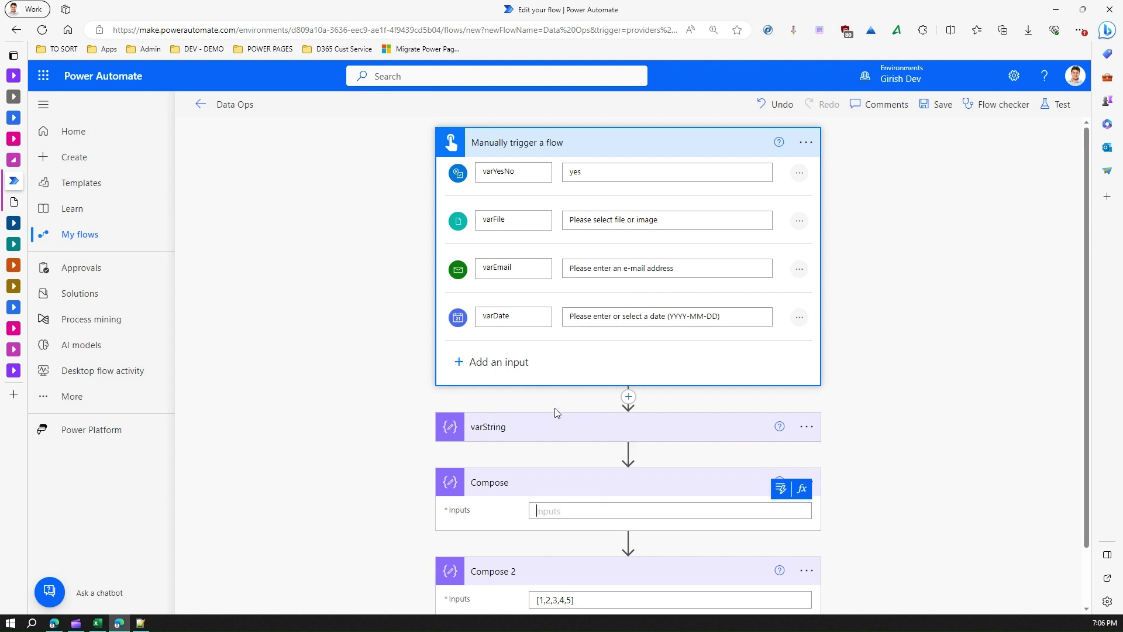
left_click(554, 426)
left_click_drag(576, 457, 496, 459)
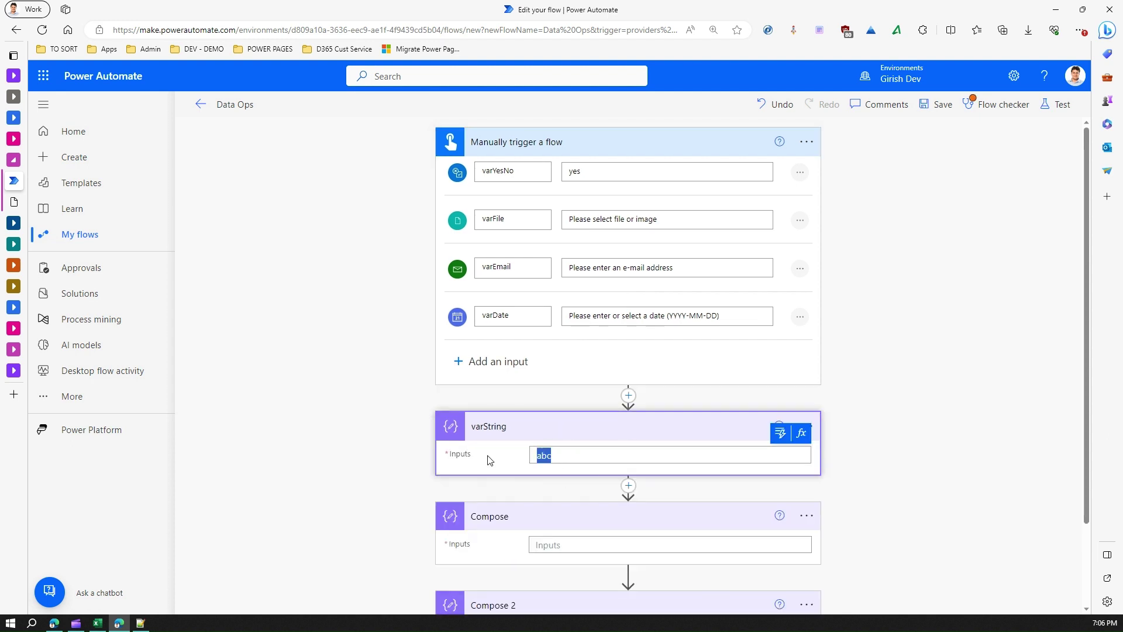
Step: Set the varString step's input to the varEmail trigger value
left_click(780, 433)
left_click(648, 170)
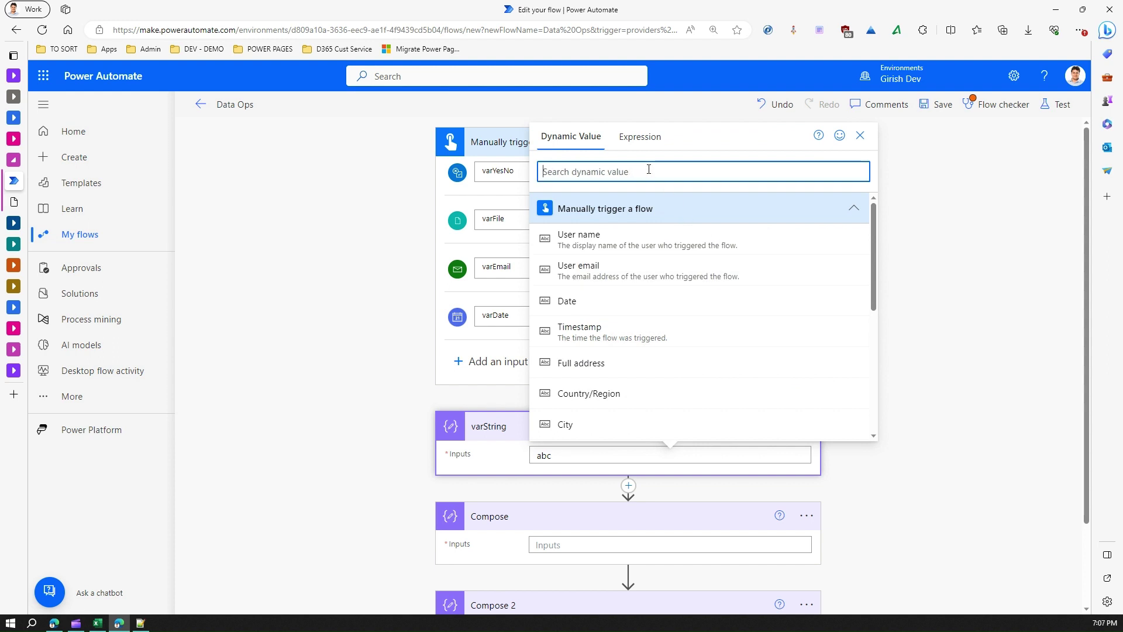
type("varemail")
left_click(599, 371)
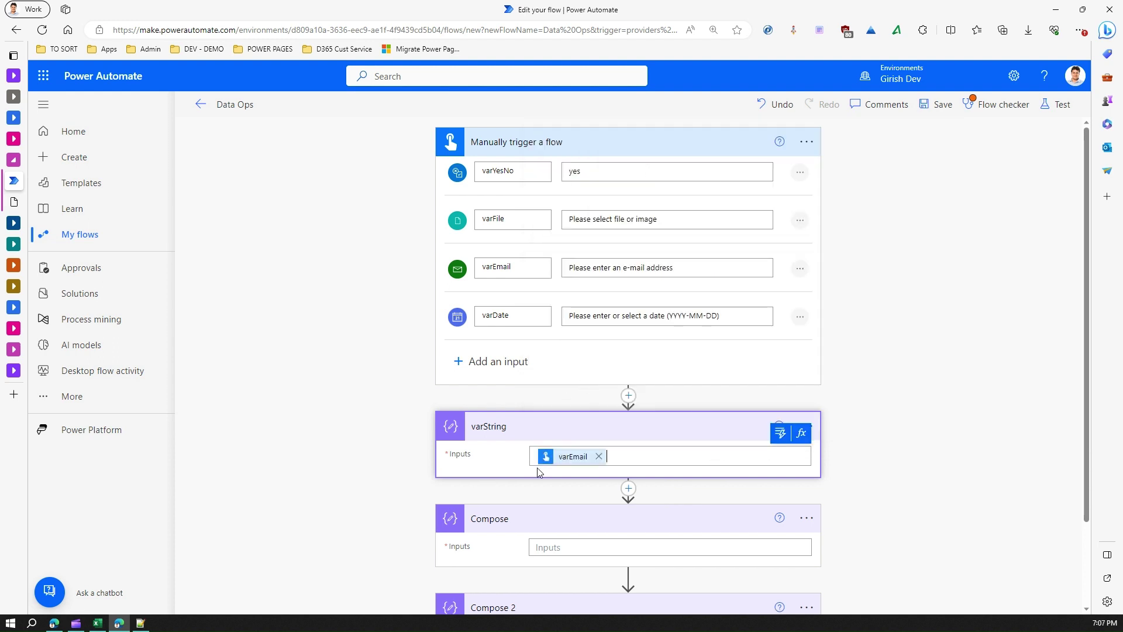
Step: Set the Compose step's input to varDate and save the Data Ops flow
left_click(569, 549)
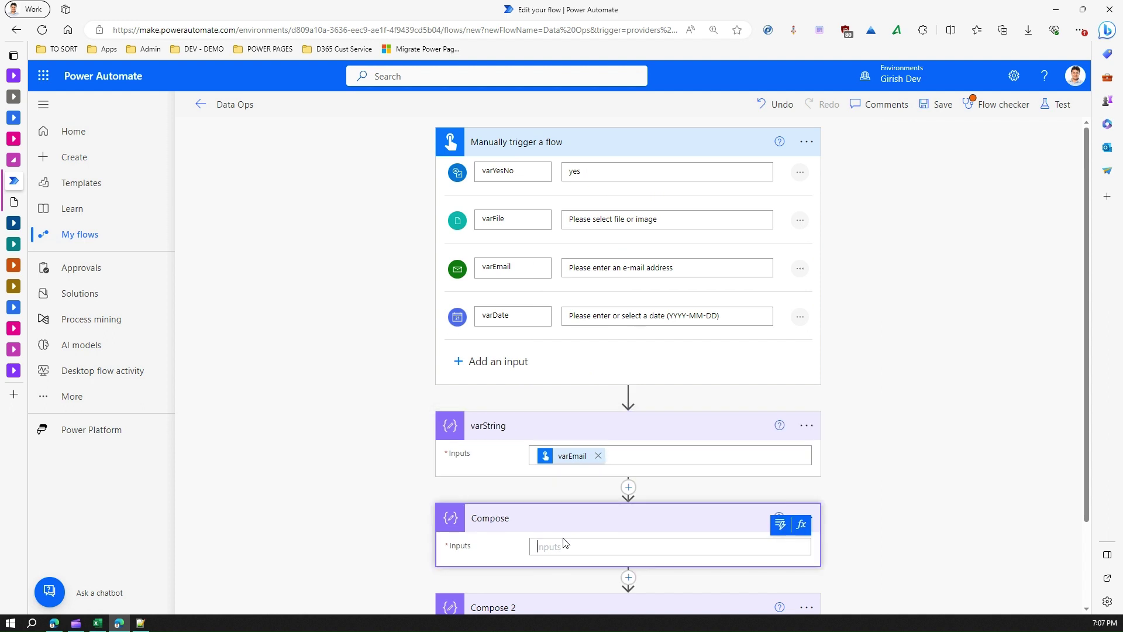
left_click(780, 525)
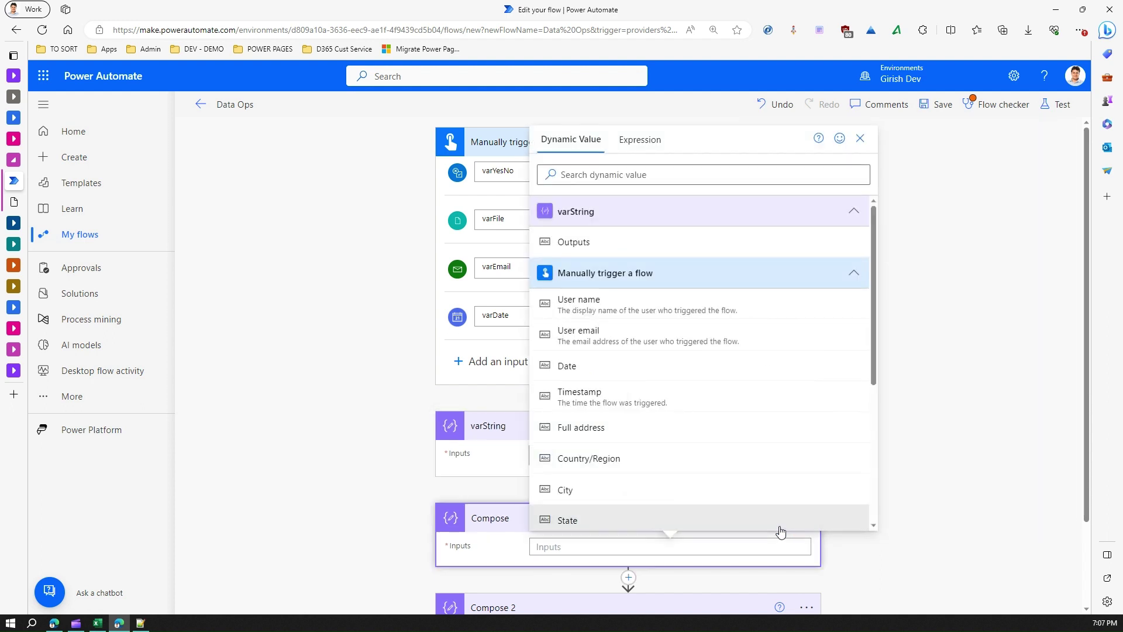
left_click(667, 174)
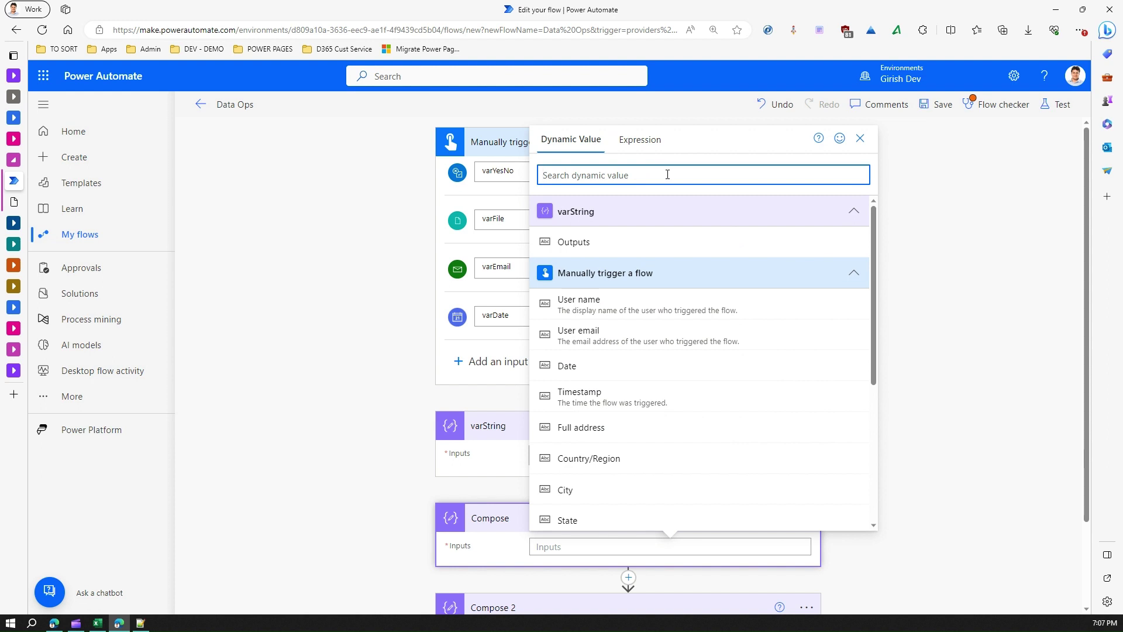
type("var")
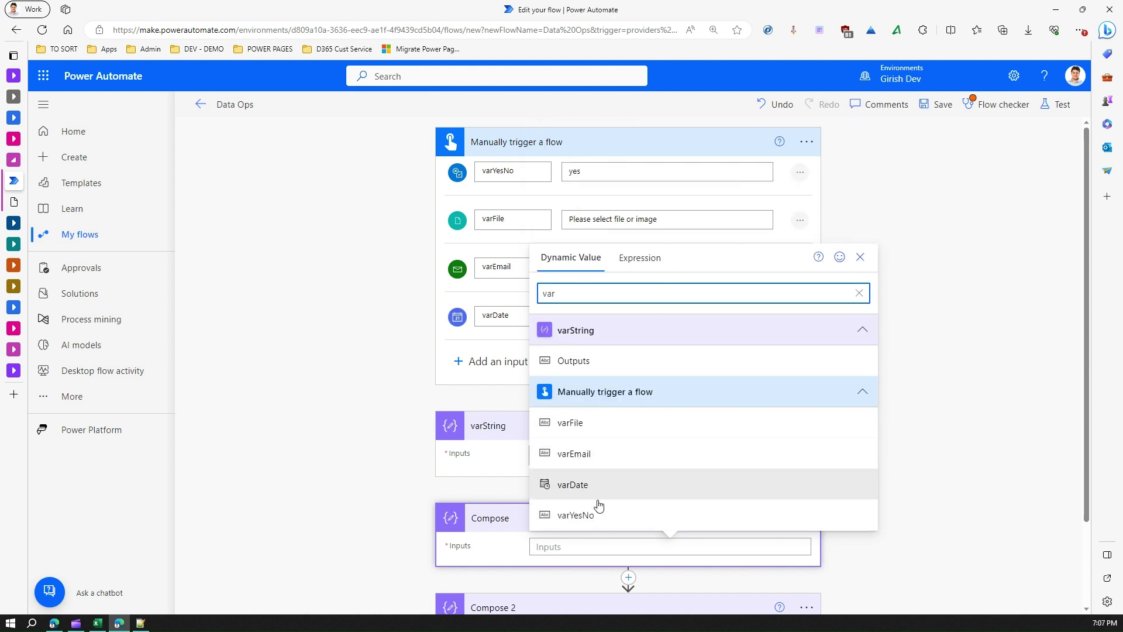
left_click(602, 490)
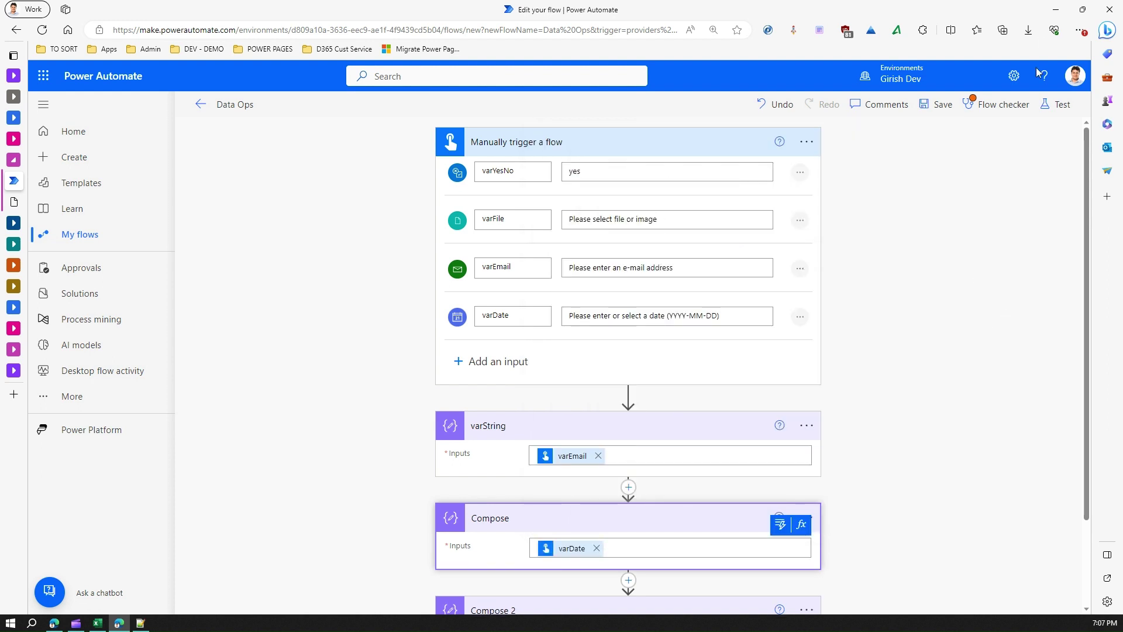
left_click(936, 104)
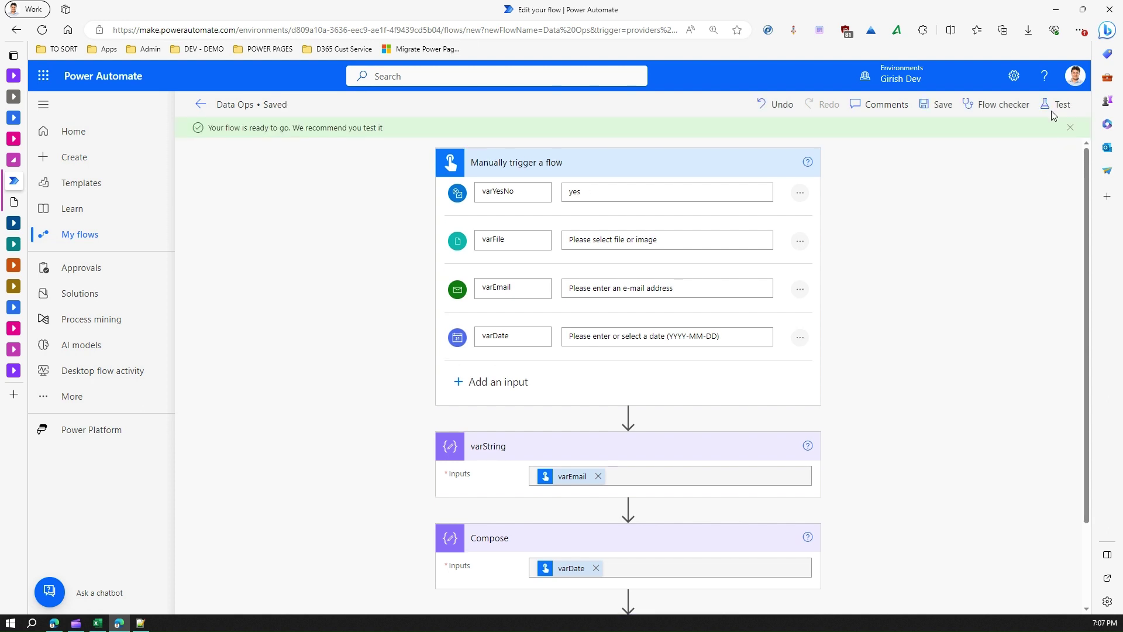
Step: Start a manual test, type an email address for varEmail, and pick 2023-09-18 for varDate
left_click(1054, 106)
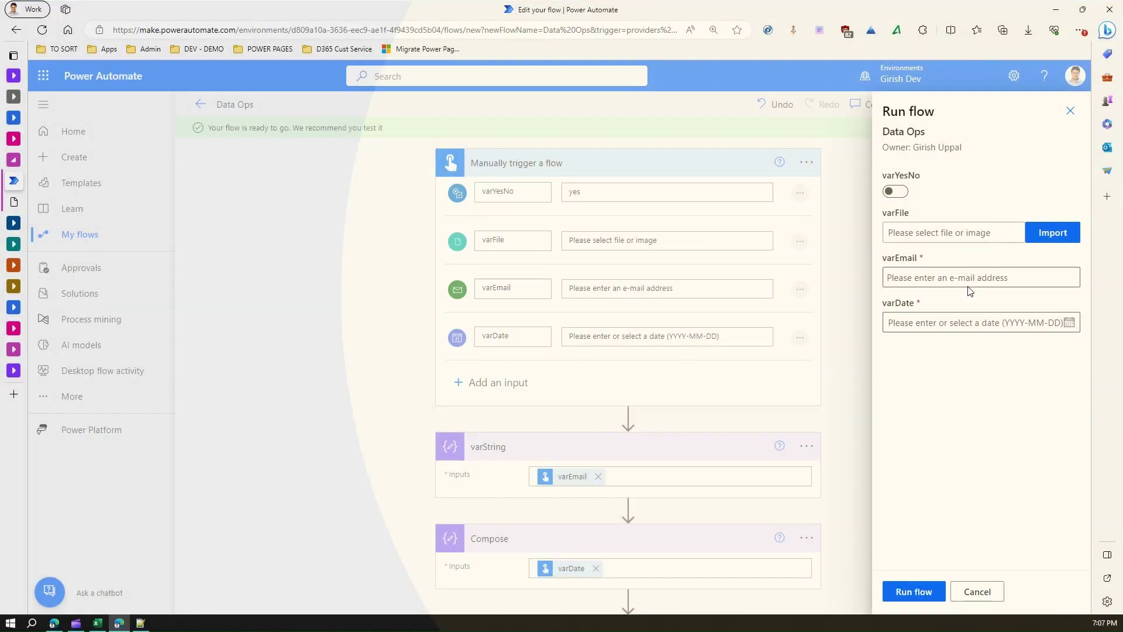
left_click(965, 278)
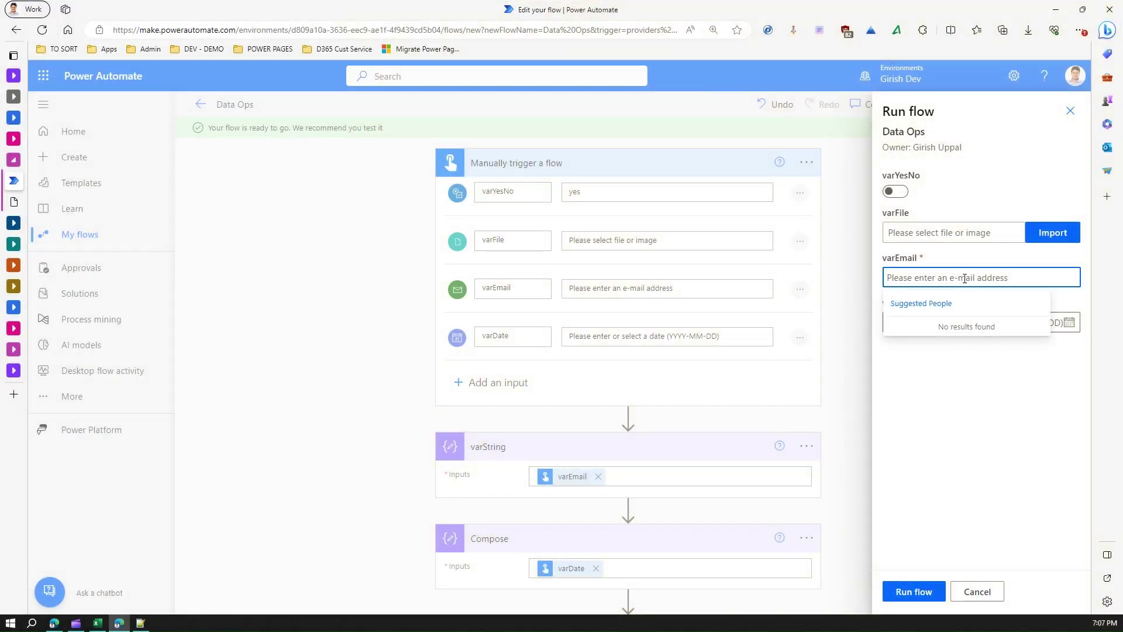
type("G")
key("BackSpace")
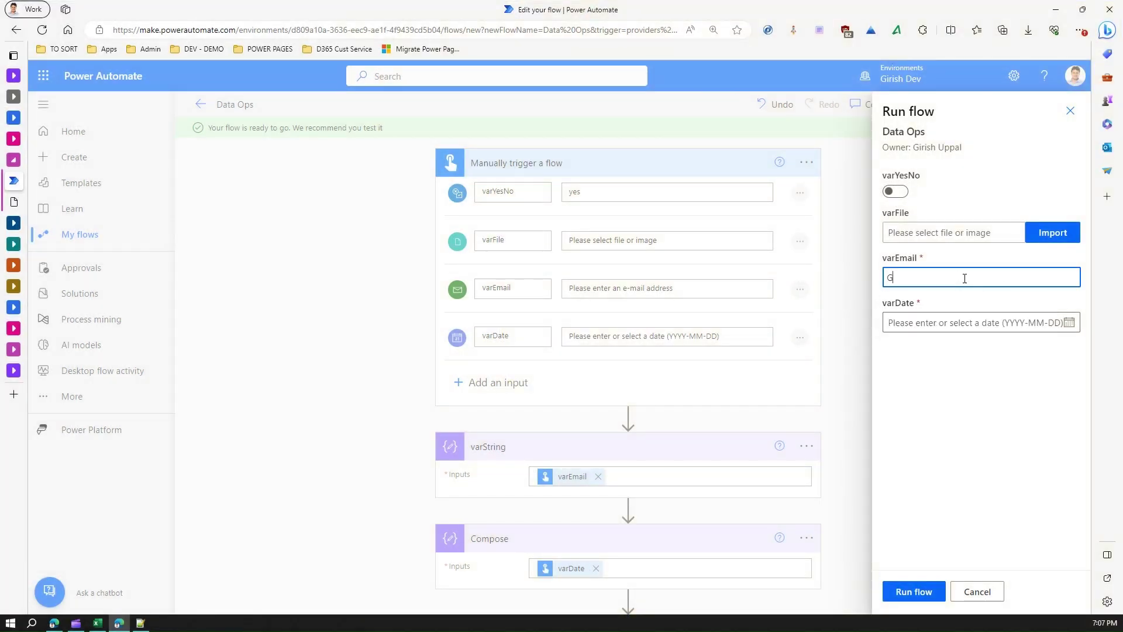
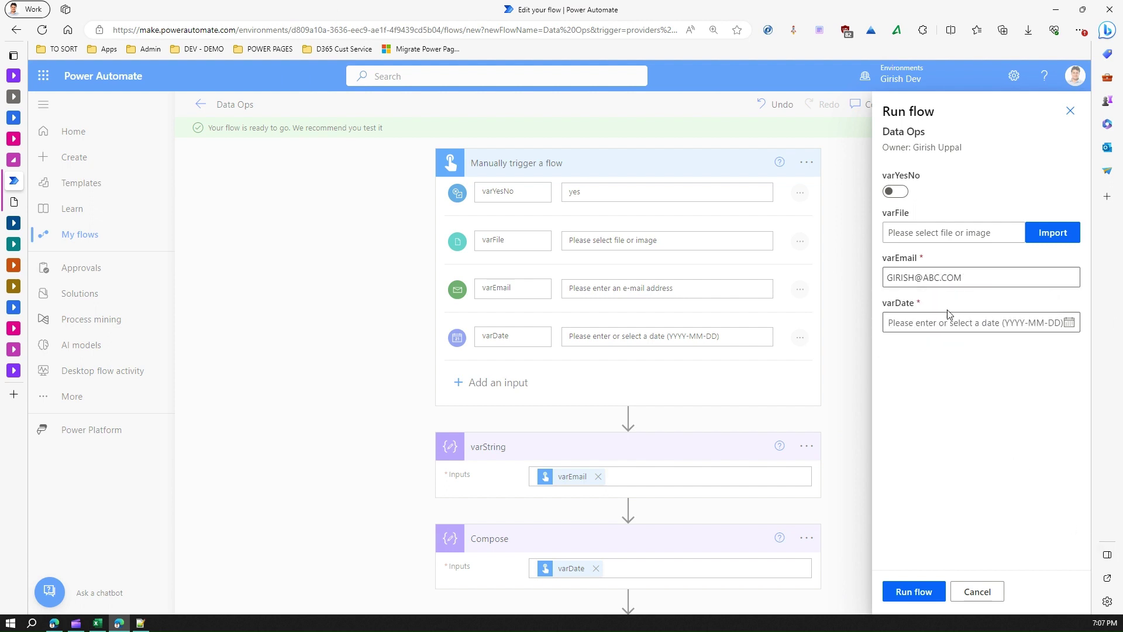
left_click(930, 323)
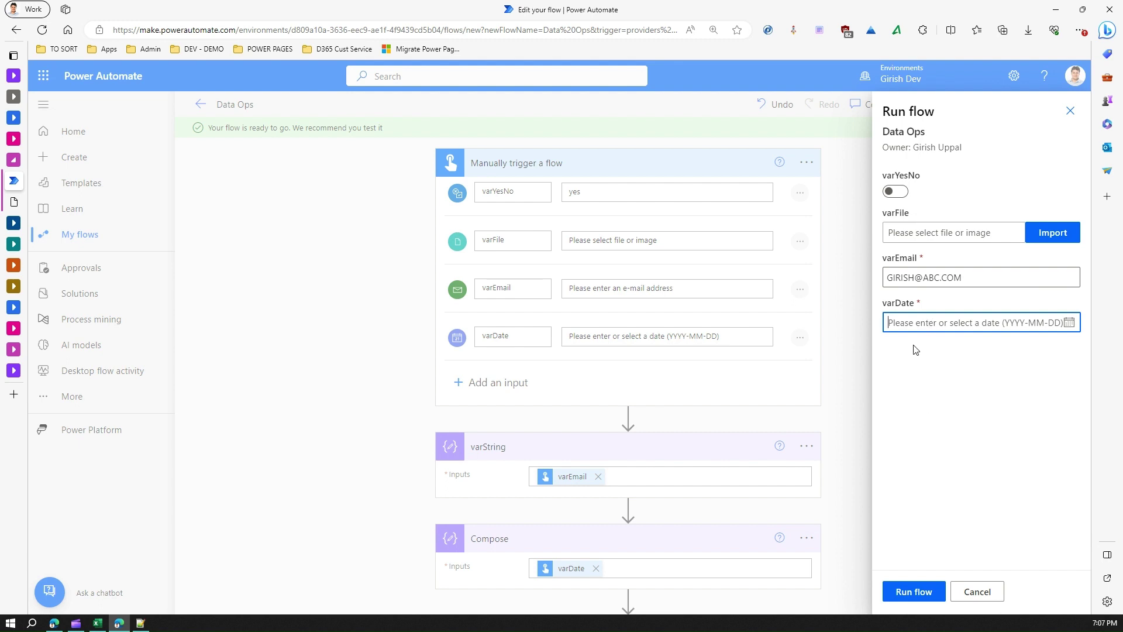
left_click(1070, 322)
left_click(917, 442)
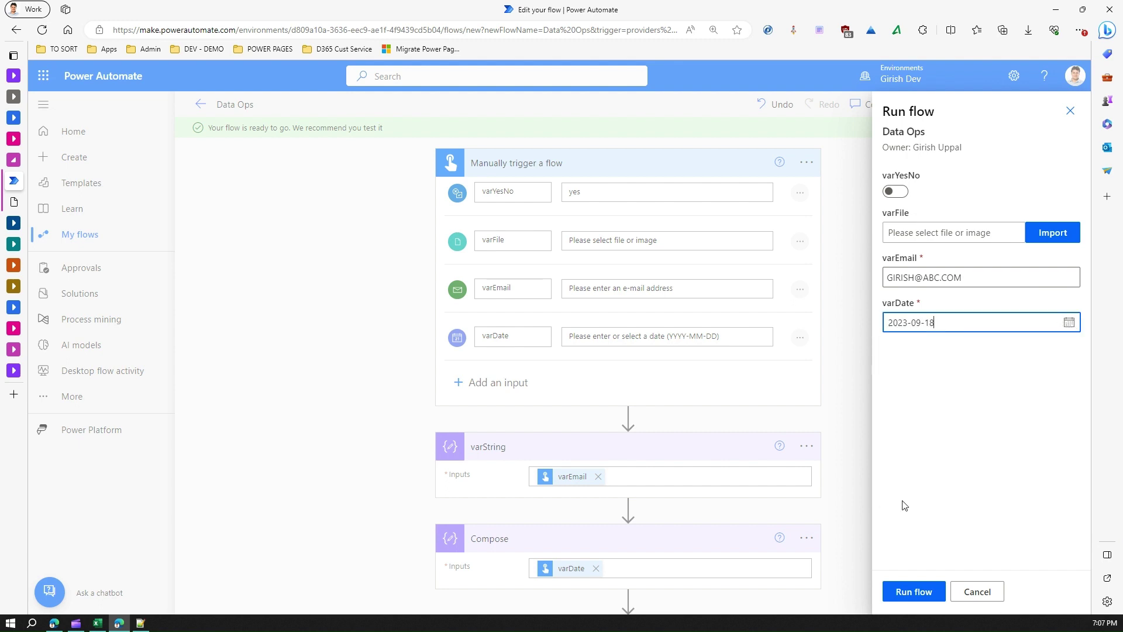
left_click(926, 597)
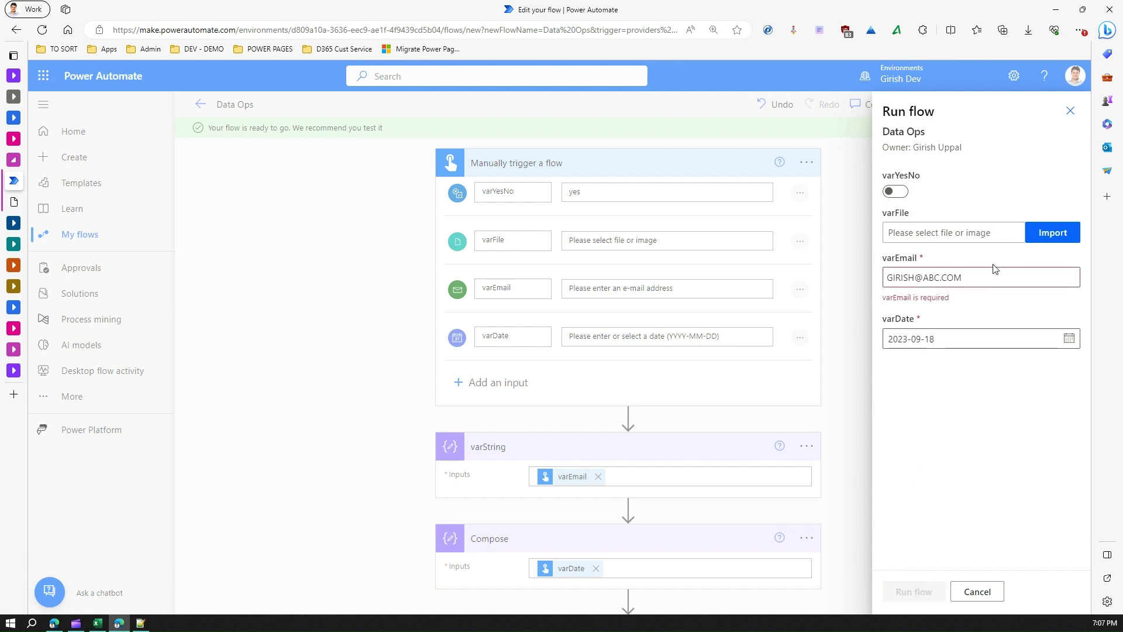
Step: Replace the rejected email with a suggested user's address and run the flow
left_click(961, 278)
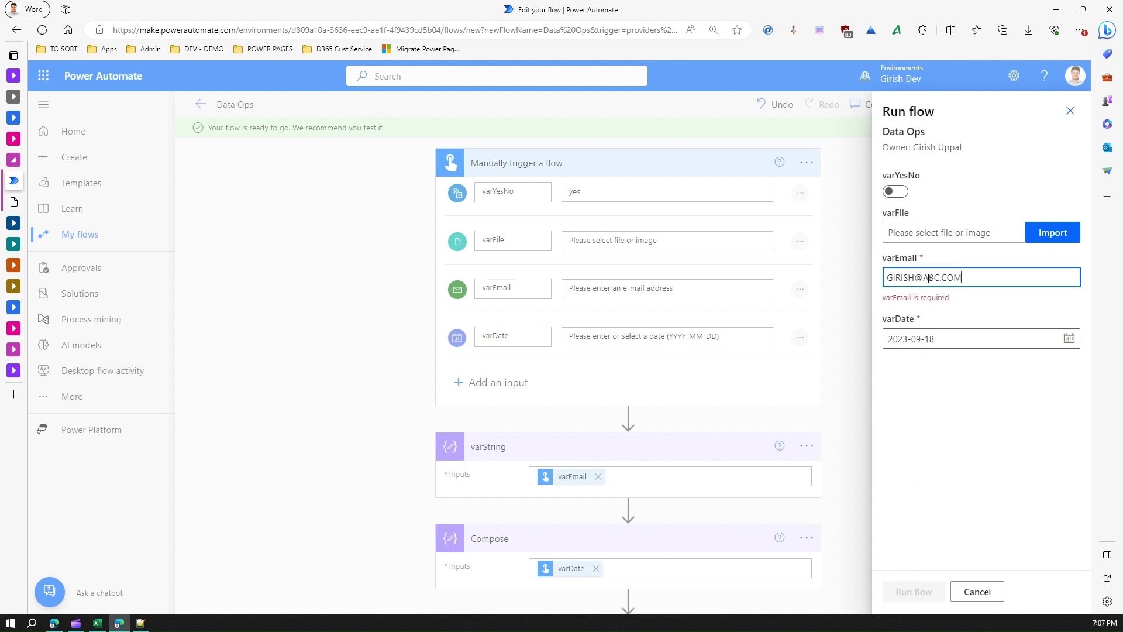
key("ctrl+a")
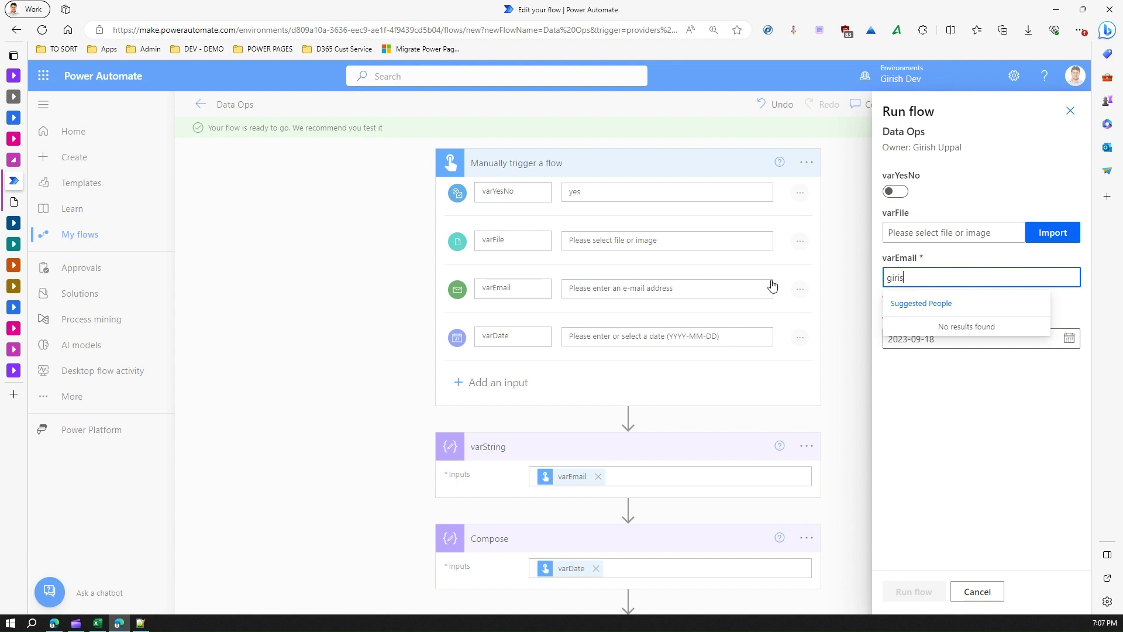
key("ctrl+a")
type("gir")
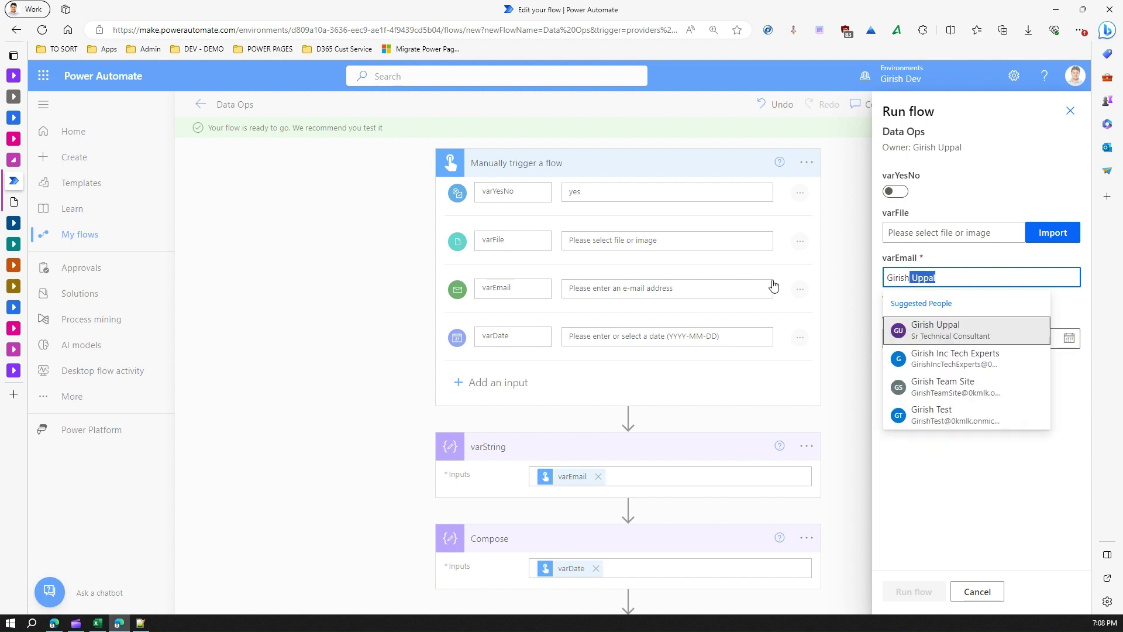
left_click(991, 333)
left_click(924, 590)
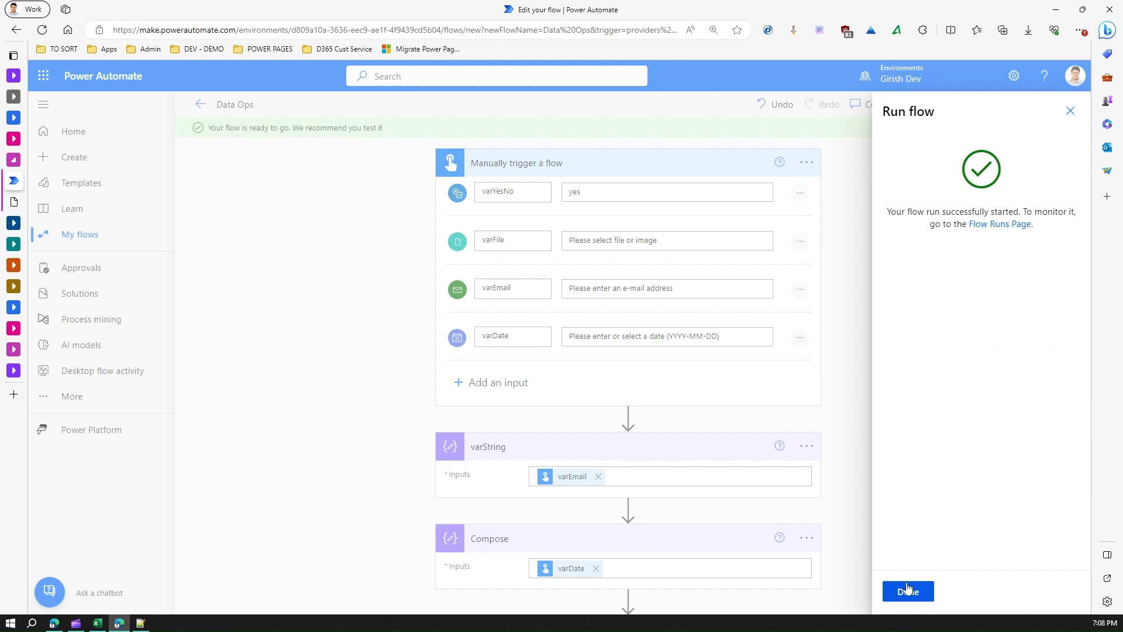
left_click(908, 590)
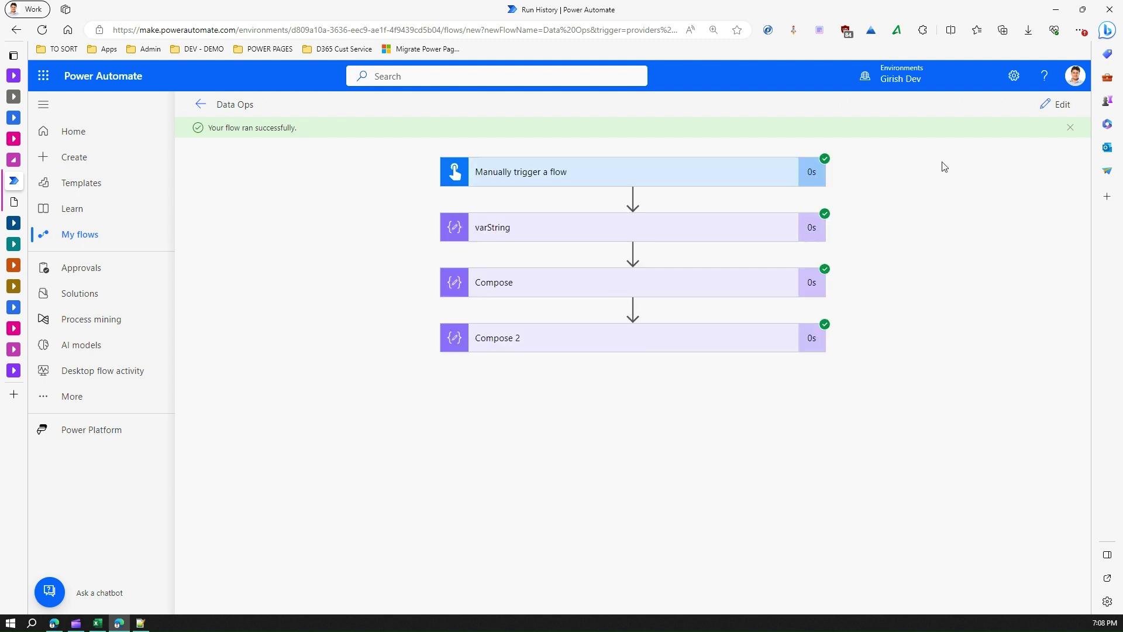
Step: Expand varString in the run history to confirm it outputs the chosen user's email
left_click(611, 234)
left_click_drag(503, 316, 611, 316)
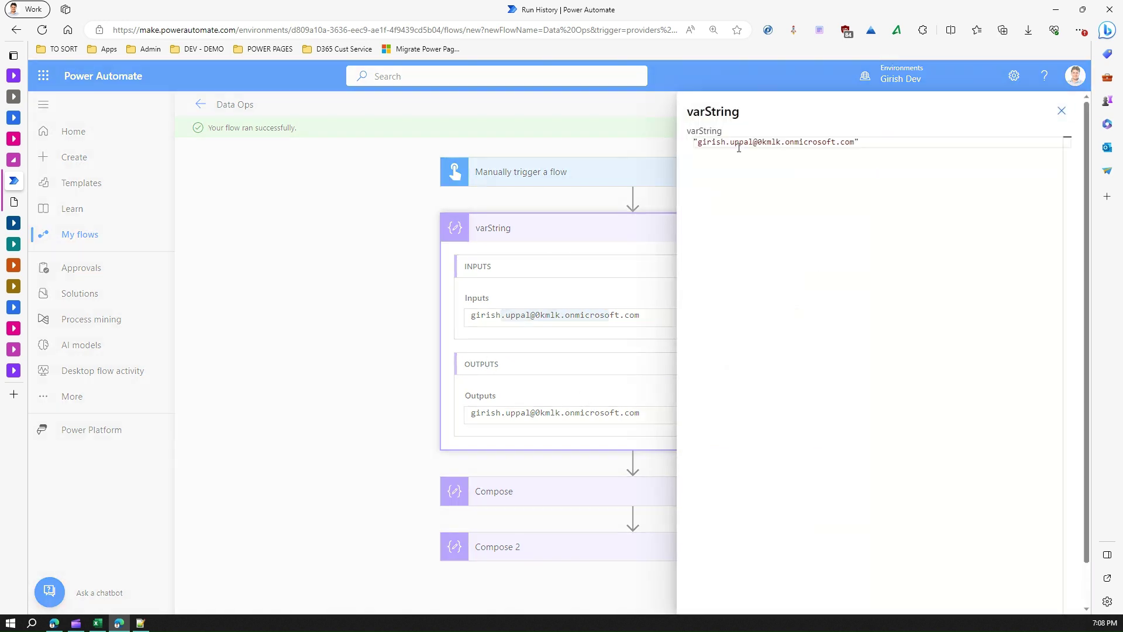
left_click_drag(698, 141, 877, 139)
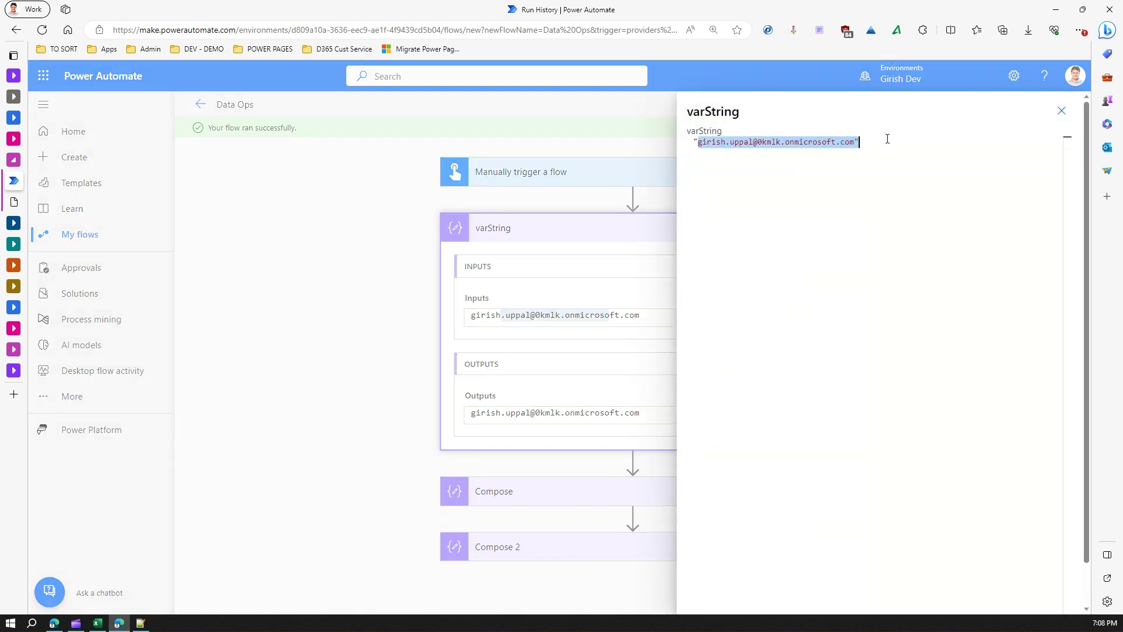
left_click(1062, 111)
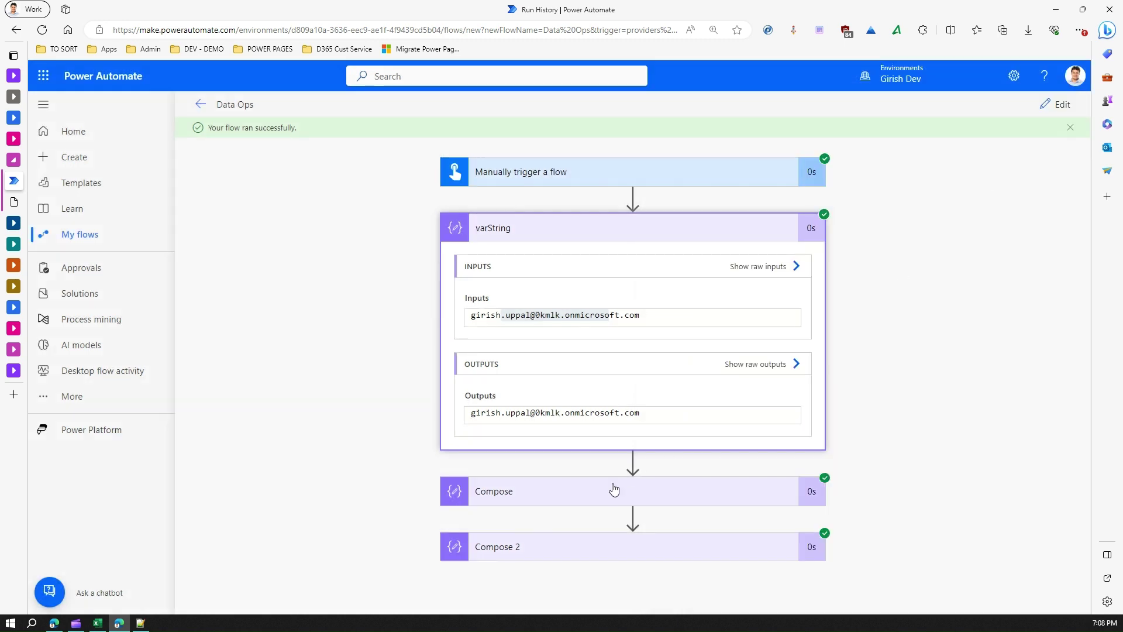
Step: Expand Compose and check its raw outputs show the date 2023-09-18
left_click(566, 498)
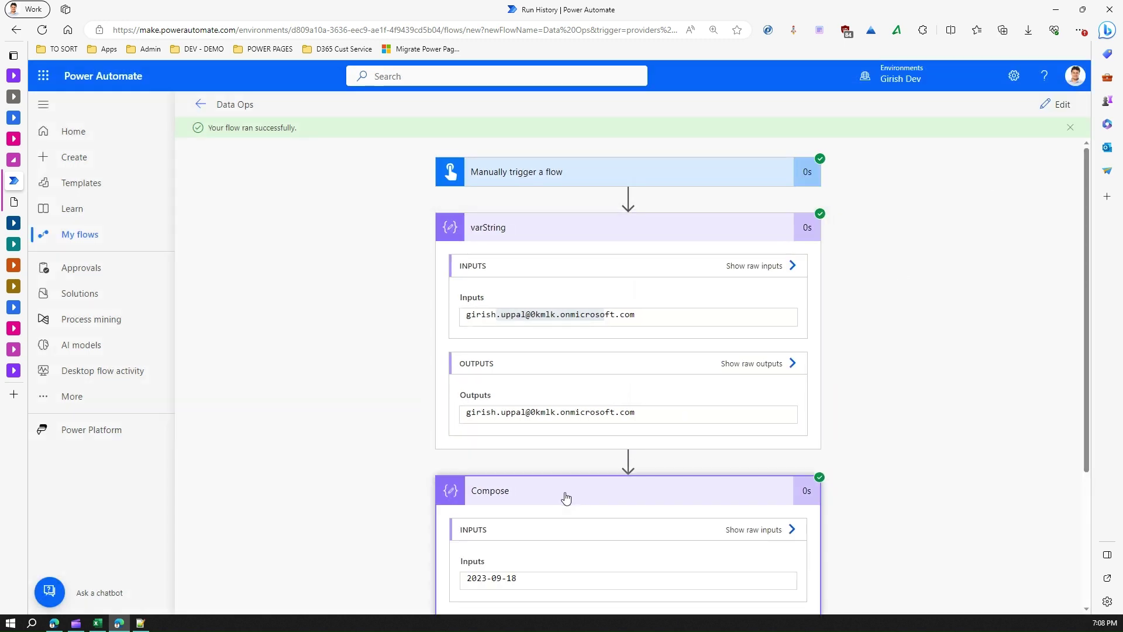
left_click_drag(1081, 381, 1083, 496)
left_click(773, 460)
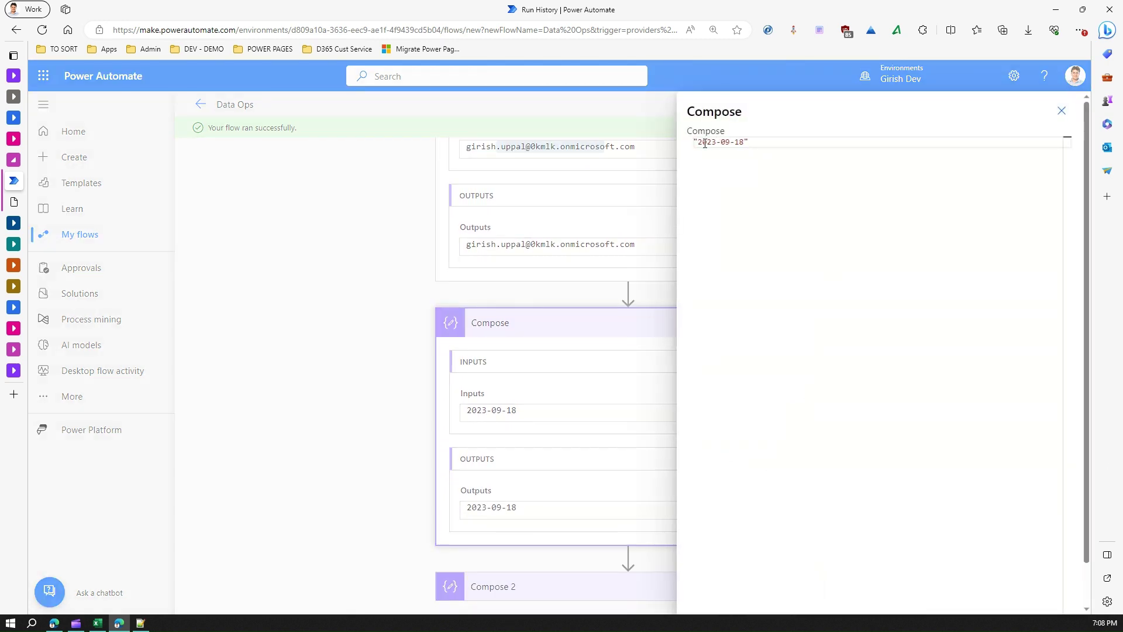
left_click_drag(698, 142, 744, 143)
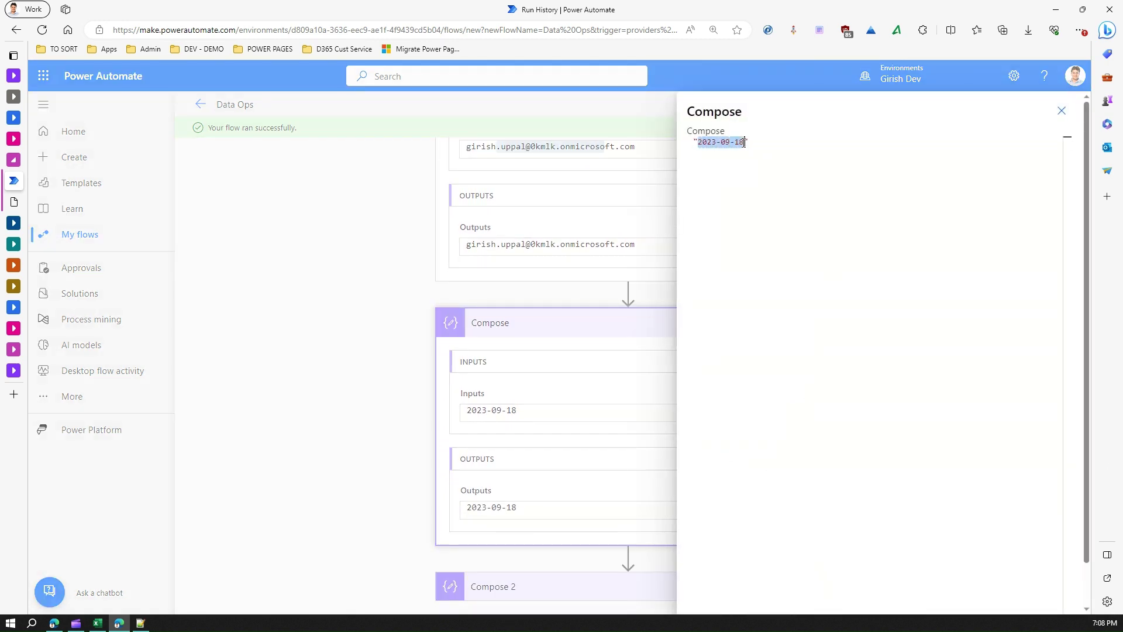
left_click(747, 181)
left_click(1061, 110)
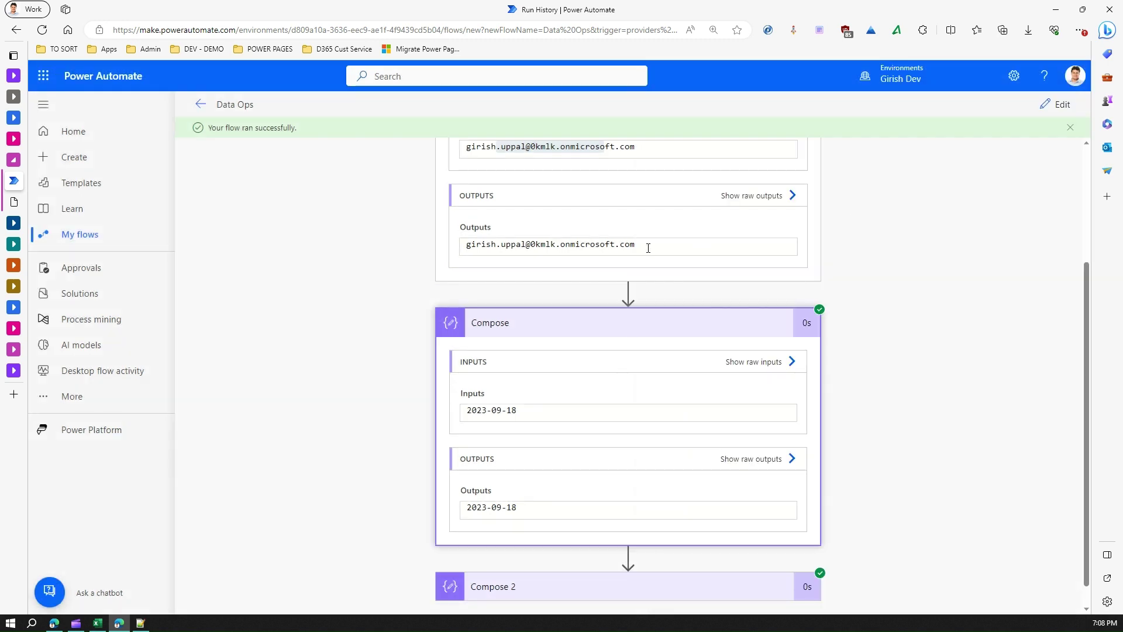
left_click_drag(1095, 351, 1096, 234)
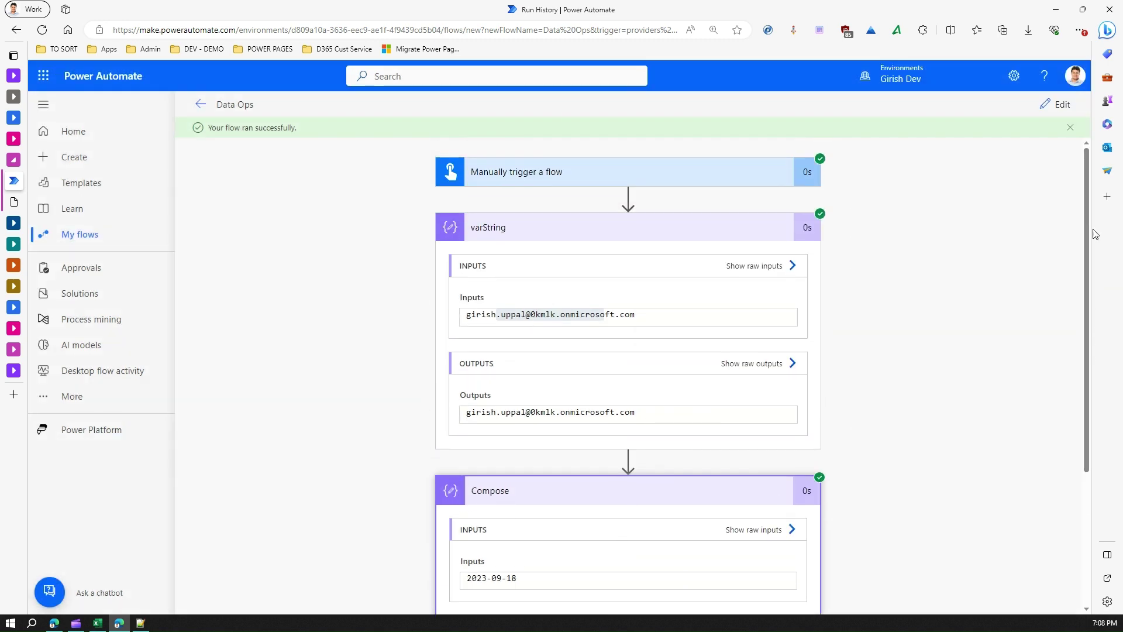